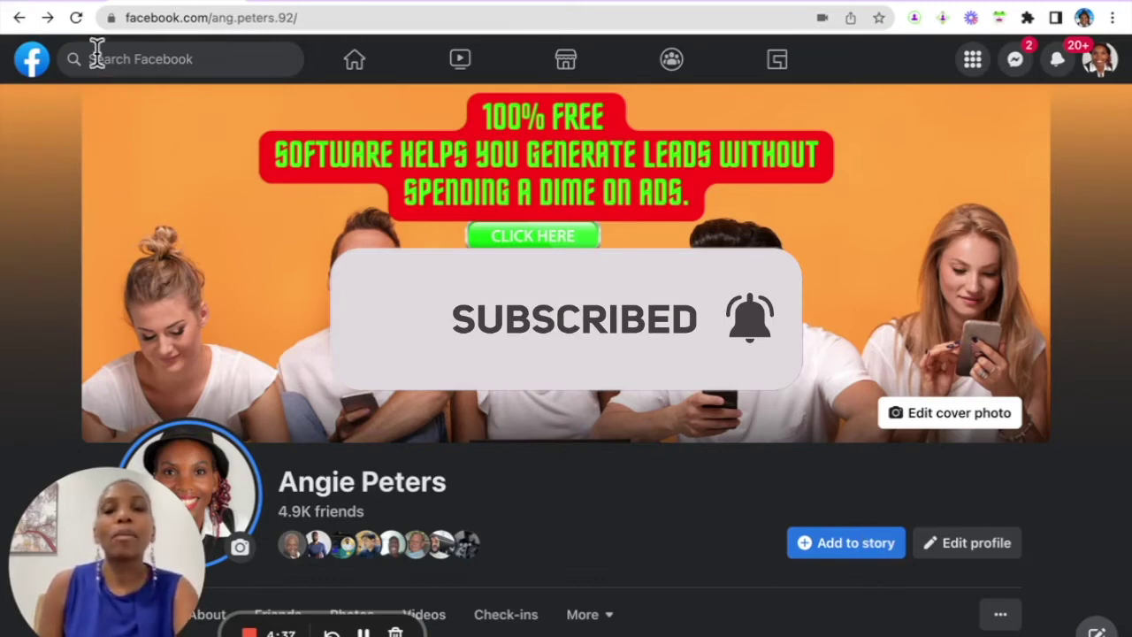
Switch from the Facebook profile to the LeadsLeap Pro Membership tips email in Gmail.
{"action": "left_click", "coordinate": [97, 3]}
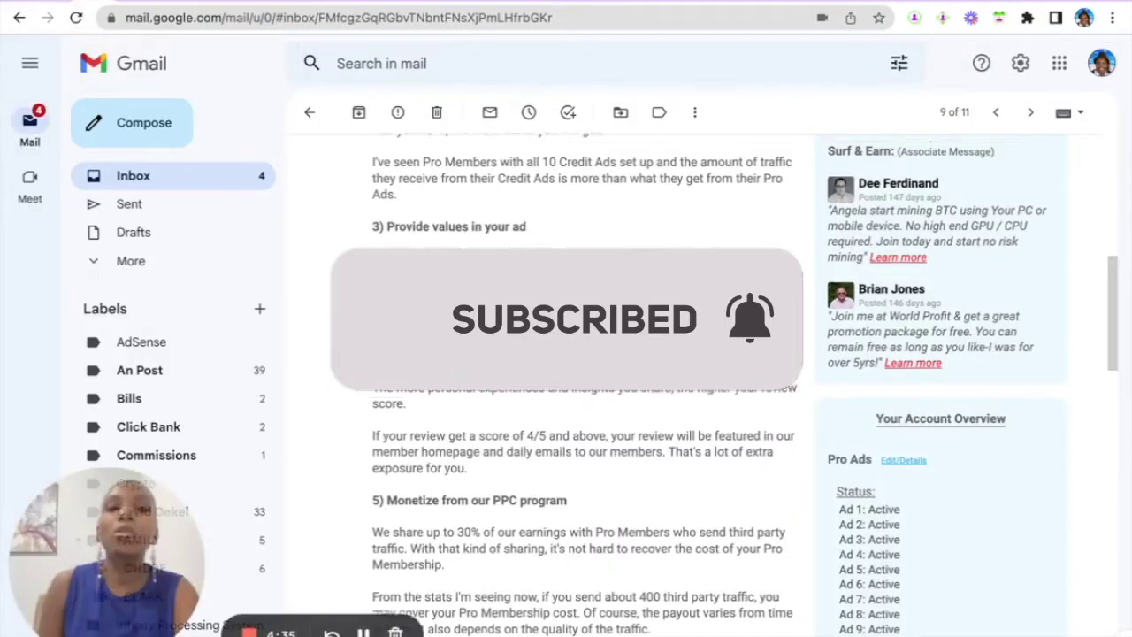
Read the '[Pro Only] How to get the most from your Pro Membership' email, then go to the LeadsLeap Dashboard.
{"action": "scroll", "coordinate": [584, 372], "scroll_direction": "up", "scroll_amount": 3}
{"action": "scroll", "coordinate": [584, 371], "scroll_direction": "up", "scroll_amount": 5}
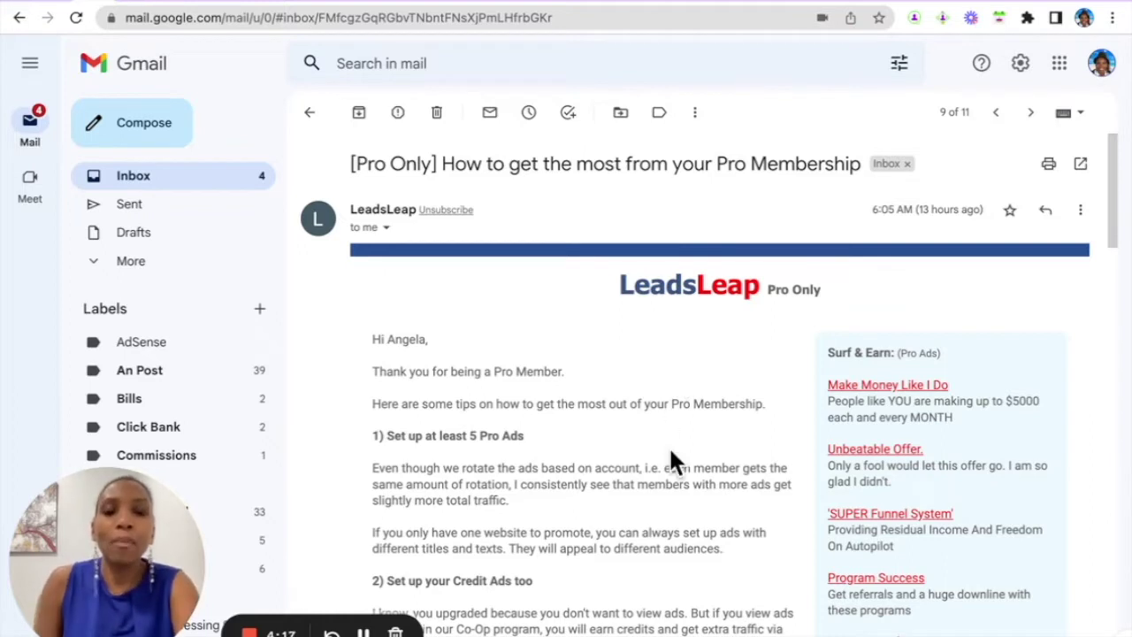
{"action": "scroll", "coordinate": [669, 460], "scroll_direction": "down", "scroll_amount": 2}
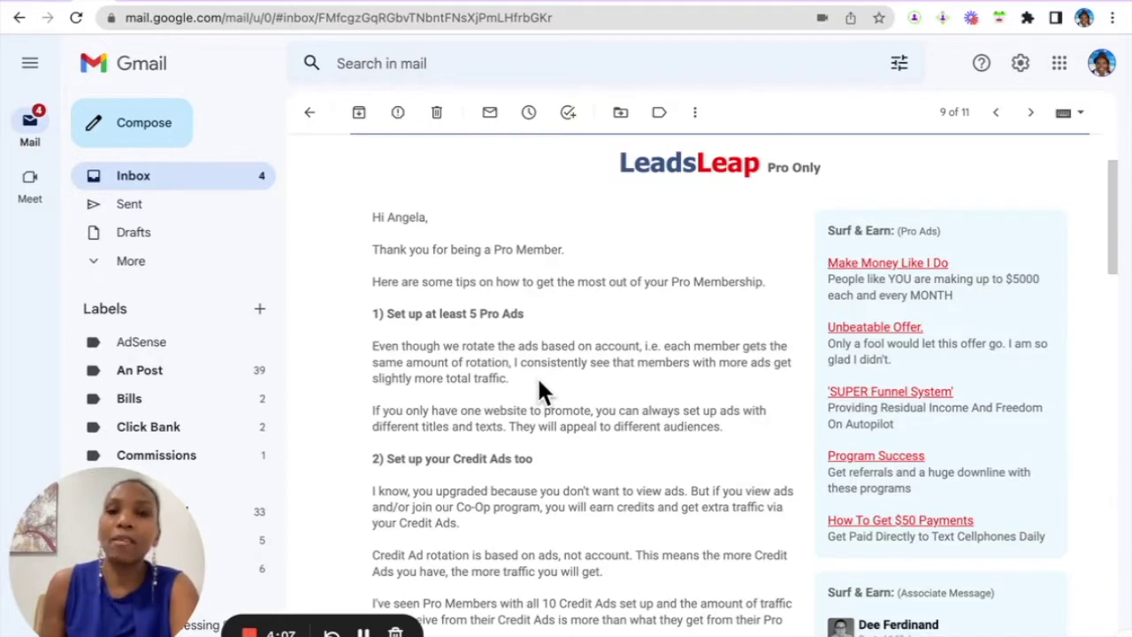
{"action": "left_click", "coordinate": [299, 5]}
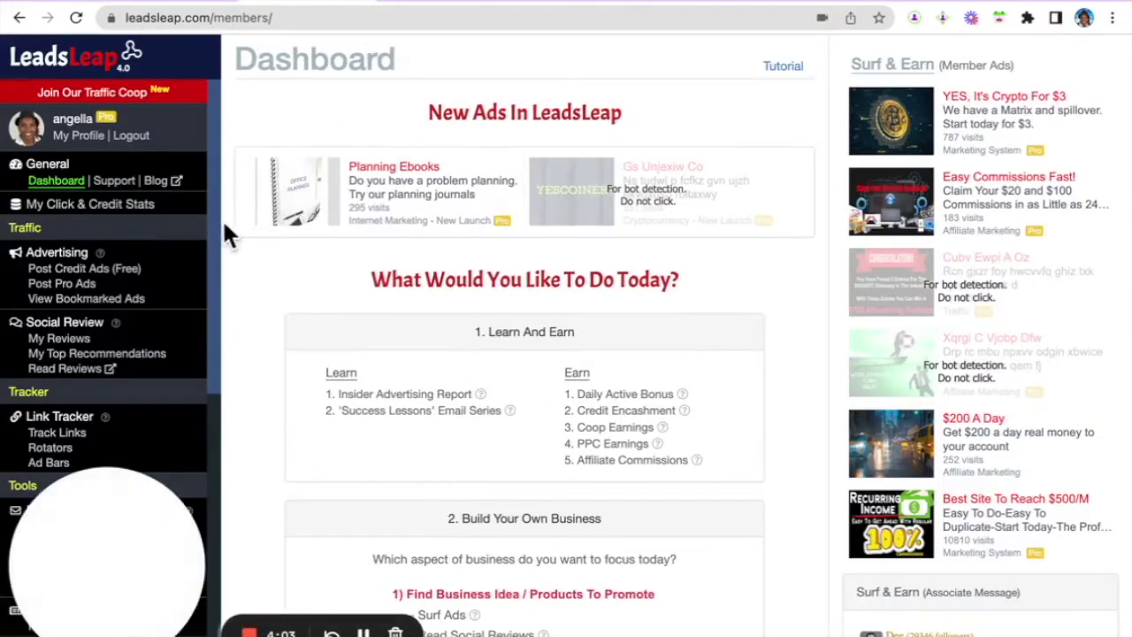
Open My Pro Ads and review the ad list: 50022 total visits, 863 this week, 10/10 ads.
{"action": "left_click", "coordinate": [78, 286]}
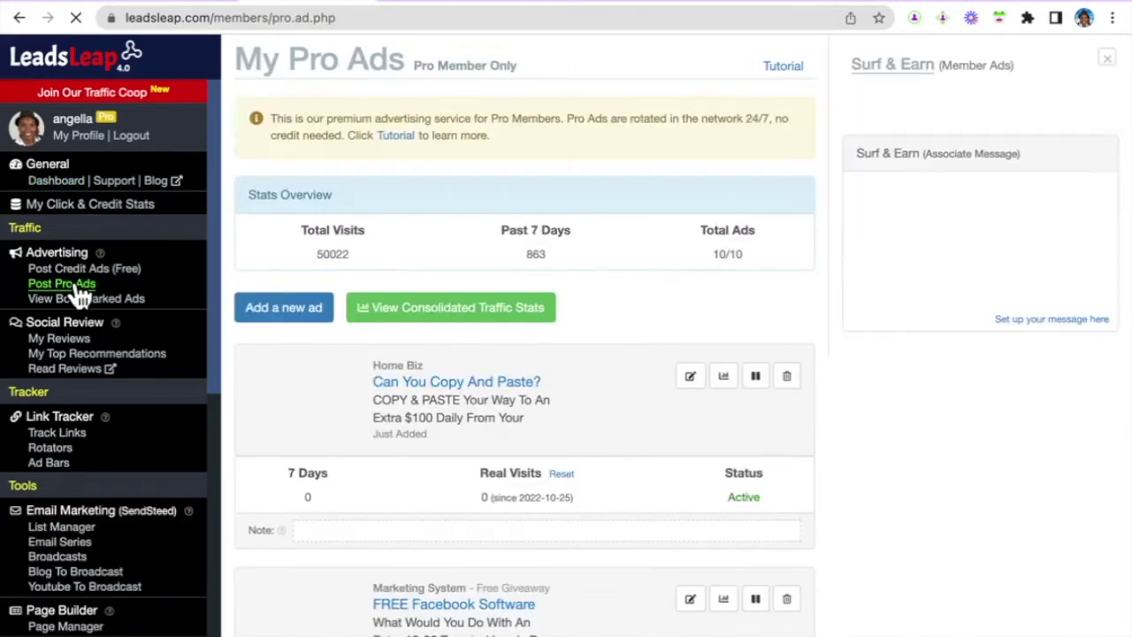
{"action": "scroll", "coordinate": [496, 414], "scroll_direction": "down", "scroll_amount": 3}
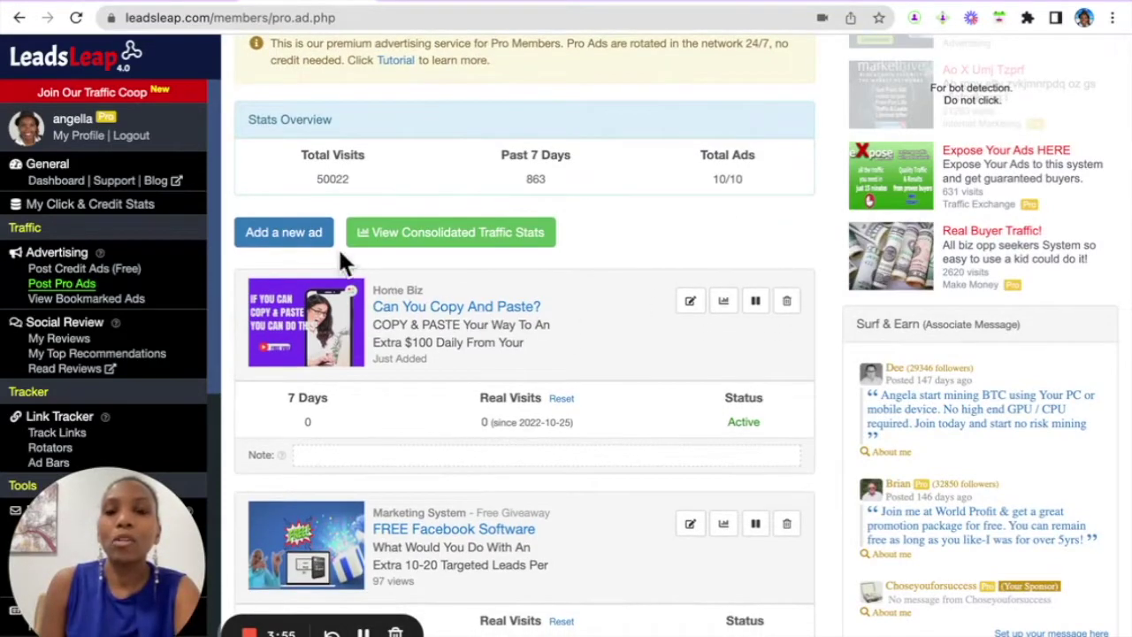
{"action": "scroll", "coordinate": [596, 352], "scroll_direction": "down", "scroll_amount": 1}
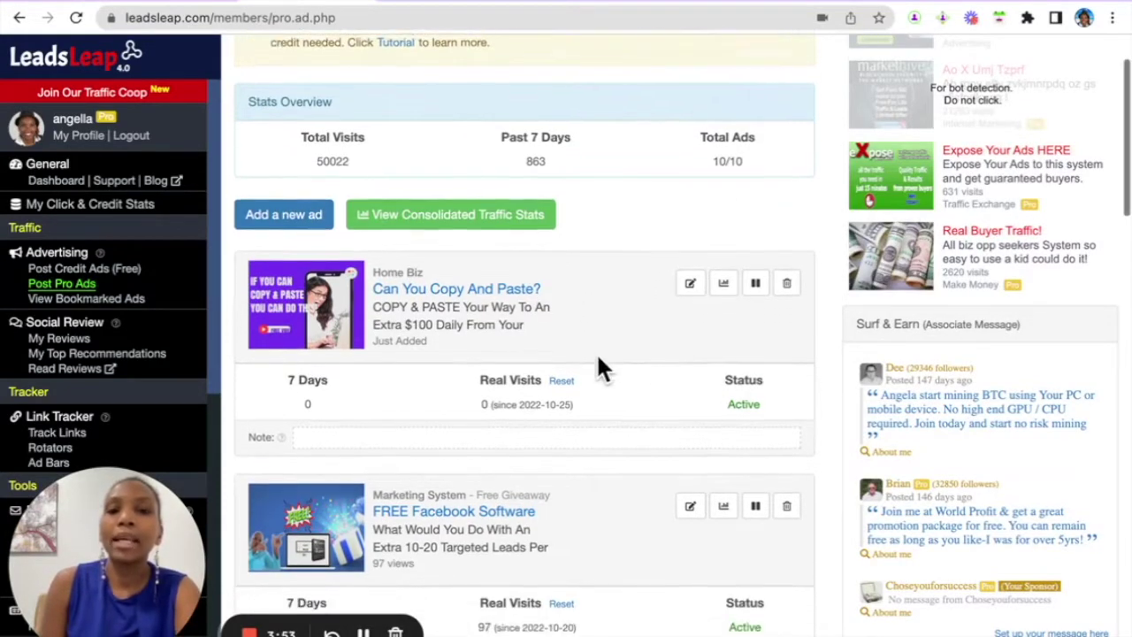
Open the 'Can You Copy And Paste?' ad's edit form and look through its fields.
{"action": "left_click", "coordinate": [691, 268]}
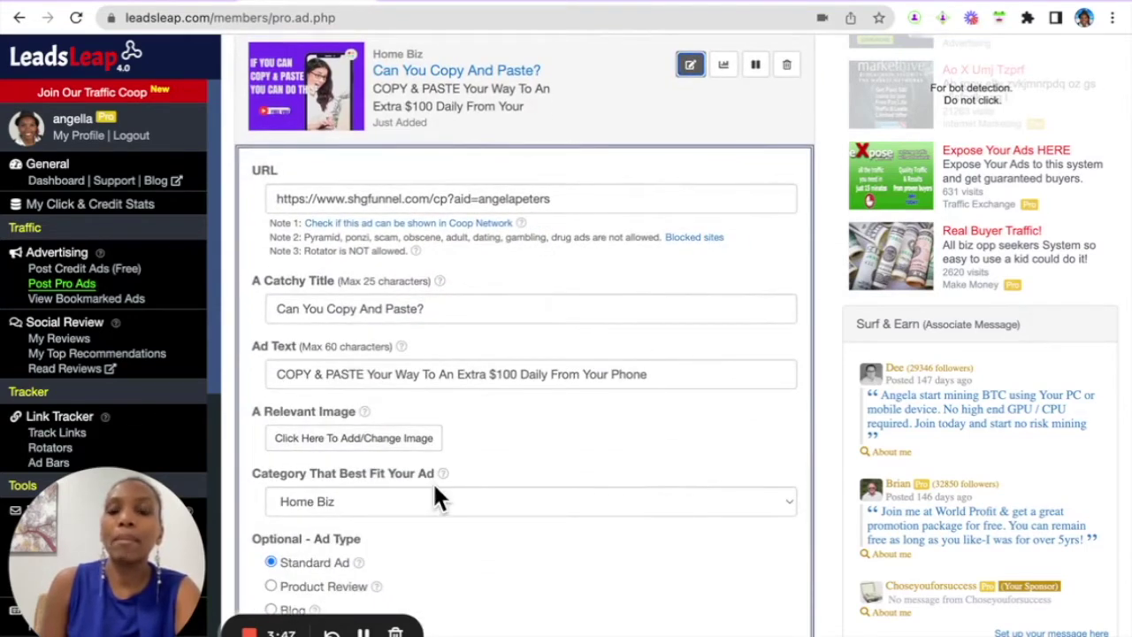
{"action": "scroll", "coordinate": [432, 482], "scroll_direction": "down", "scroll_amount": 3}
{"action": "scroll", "coordinate": [460, 443], "scroll_direction": "down", "scroll_amount": 2}
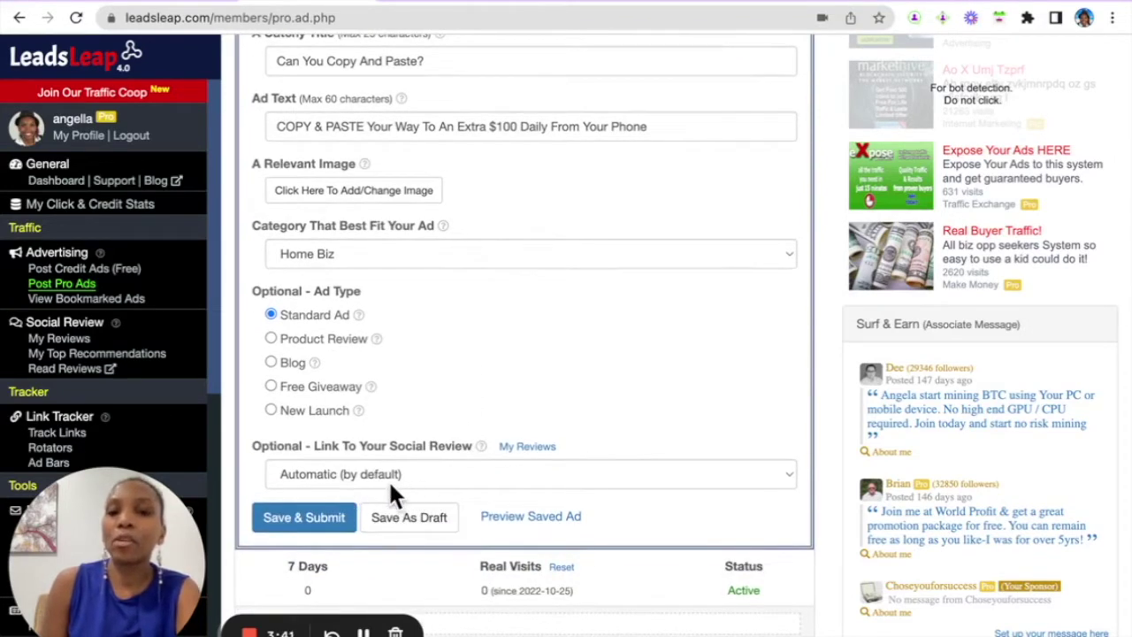
{"action": "scroll", "coordinate": [504, 296], "scroll_direction": "up", "scroll_amount": 5}
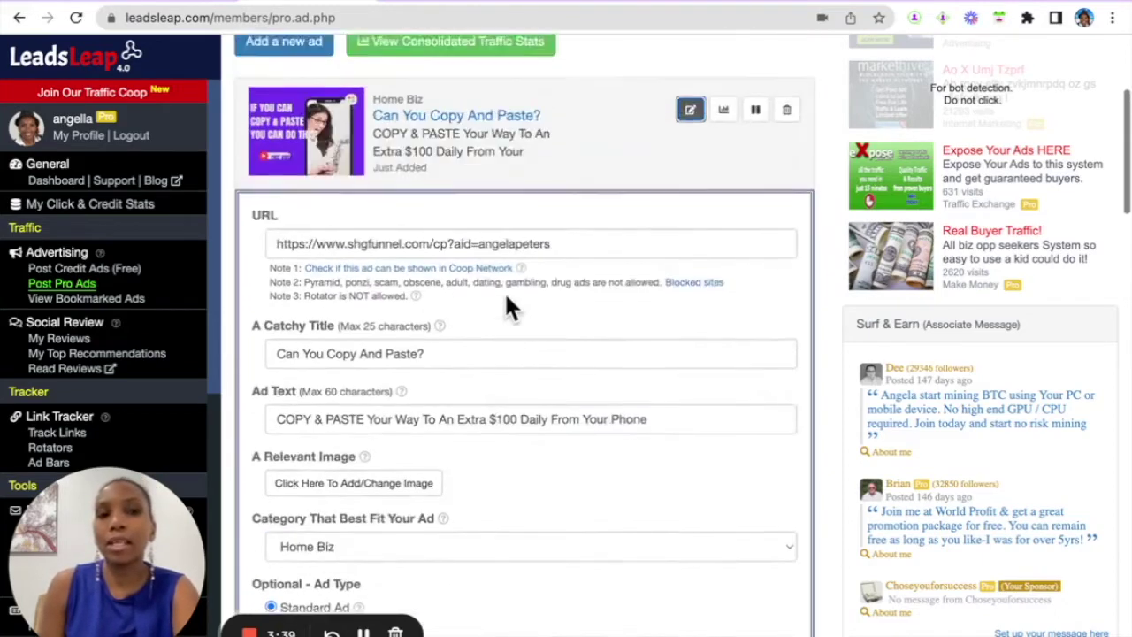
{"action": "scroll", "coordinate": [507, 301], "scroll_direction": "up", "scroll_amount": 2}
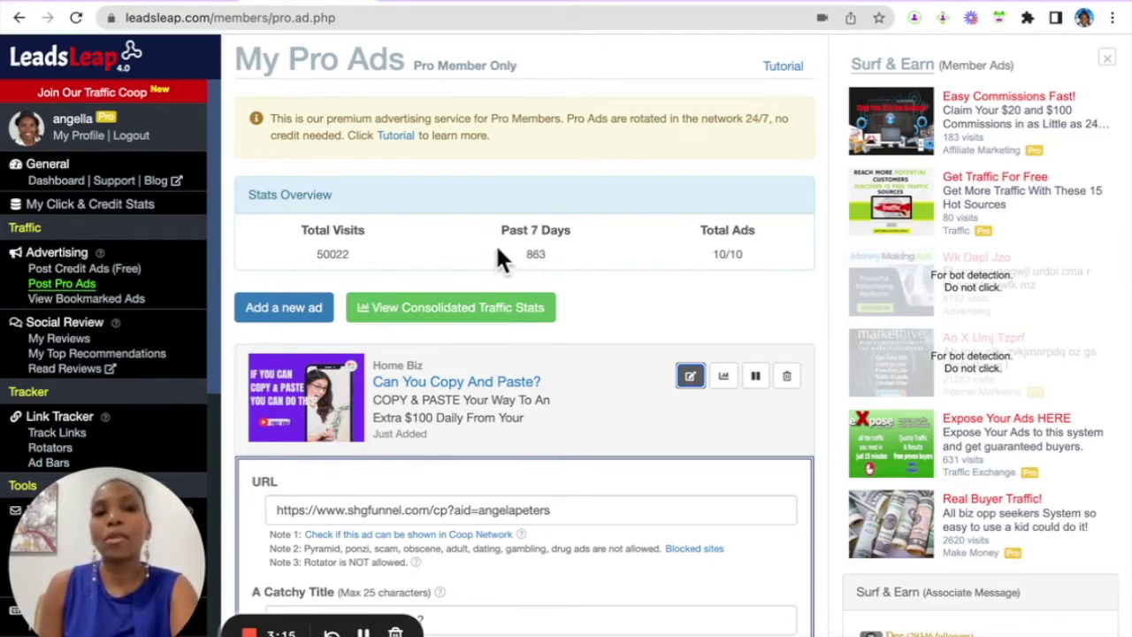
Open My Credit Ads and review its stats: 0.815 credits, 2865 visits, 1/10 ads.
{"action": "left_click", "coordinate": [78, 270]}
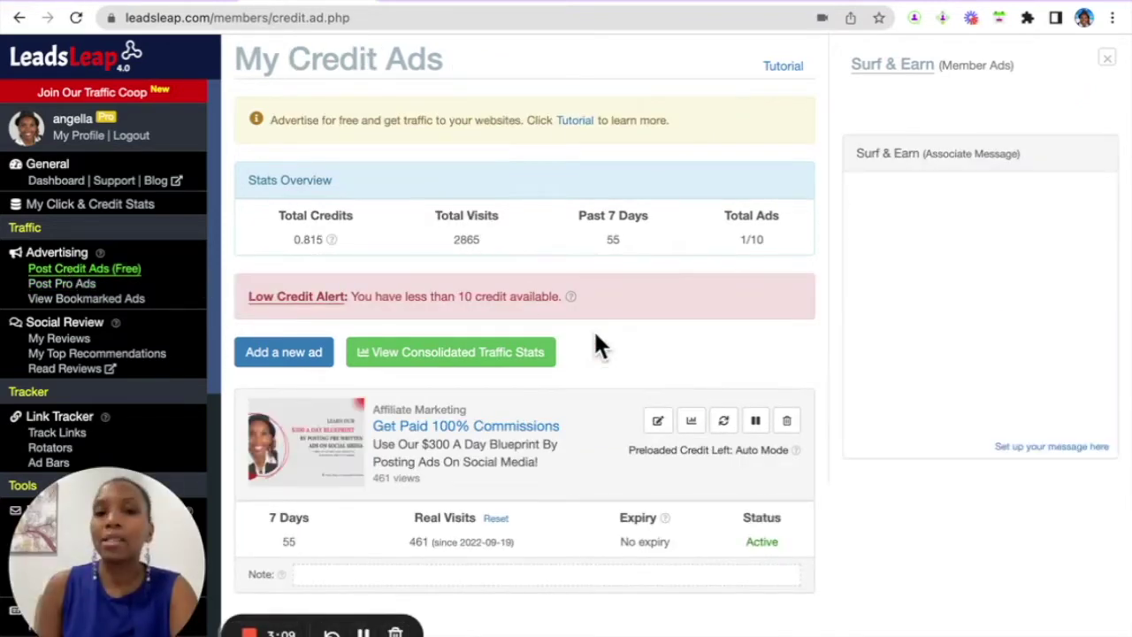
{"action": "scroll", "coordinate": [593, 326], "scroll_direction": "down", "scroll_amount": 2}
{"action": "scroll", "coordinate": [593, 326], "scroll_direction": "up", "scroll_amount": 2}
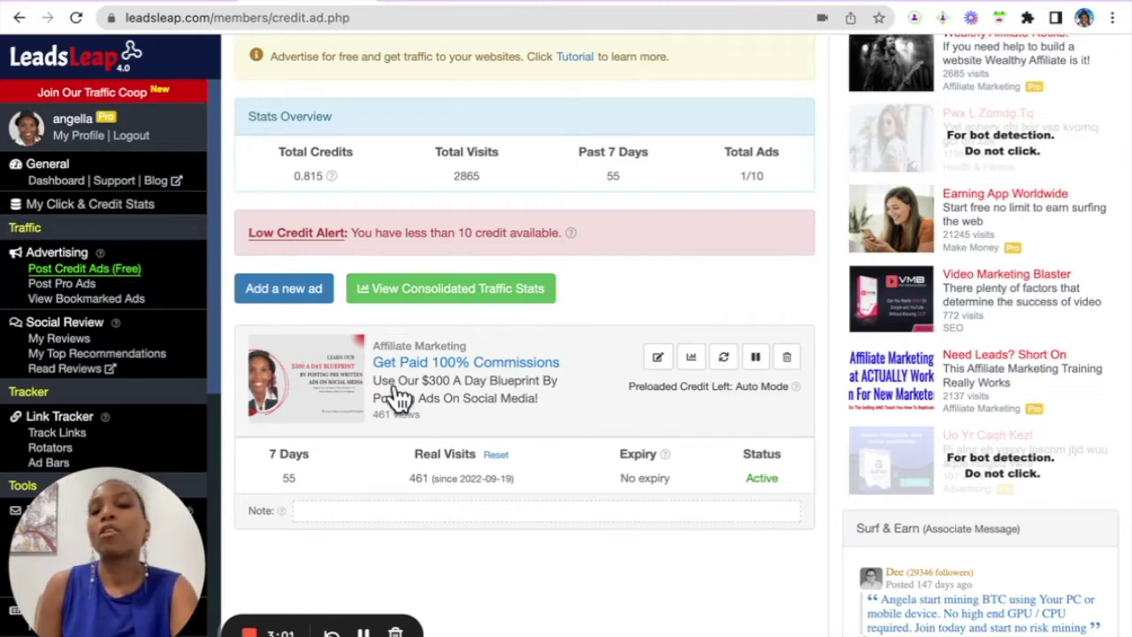
{"action": "scroll", "coordinate": [650, 263], "scroll_direction": "up", "scroll_amount": 1}
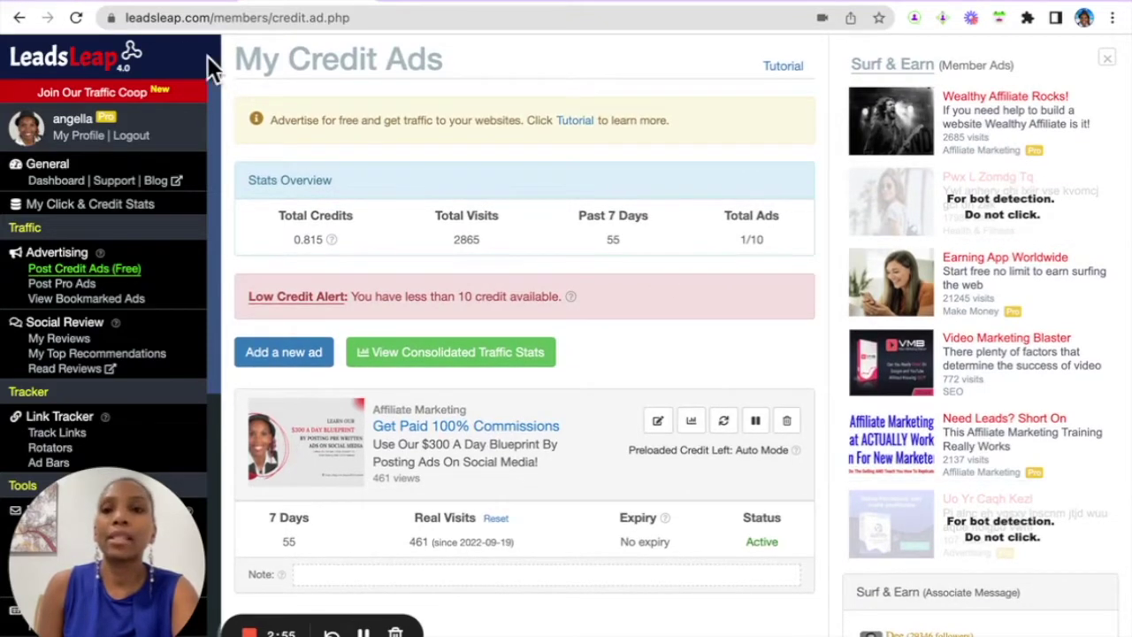
{"action": "left_click", "coordinate": [100, 7]}
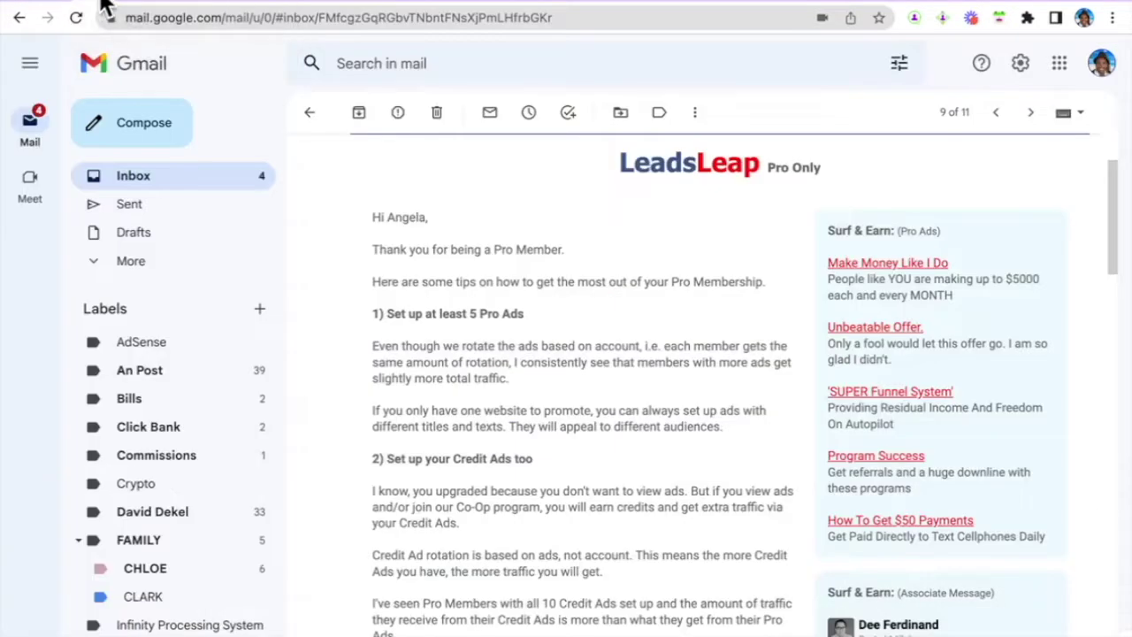
{"action": "scroll", "coordinate": [440, 334], "scroll_direction": "down", "scroll_amount": 3}
{"action": "scroll", "coordinate": [450, 339], "scroll_direction": "down", "scroll_amount": 2}
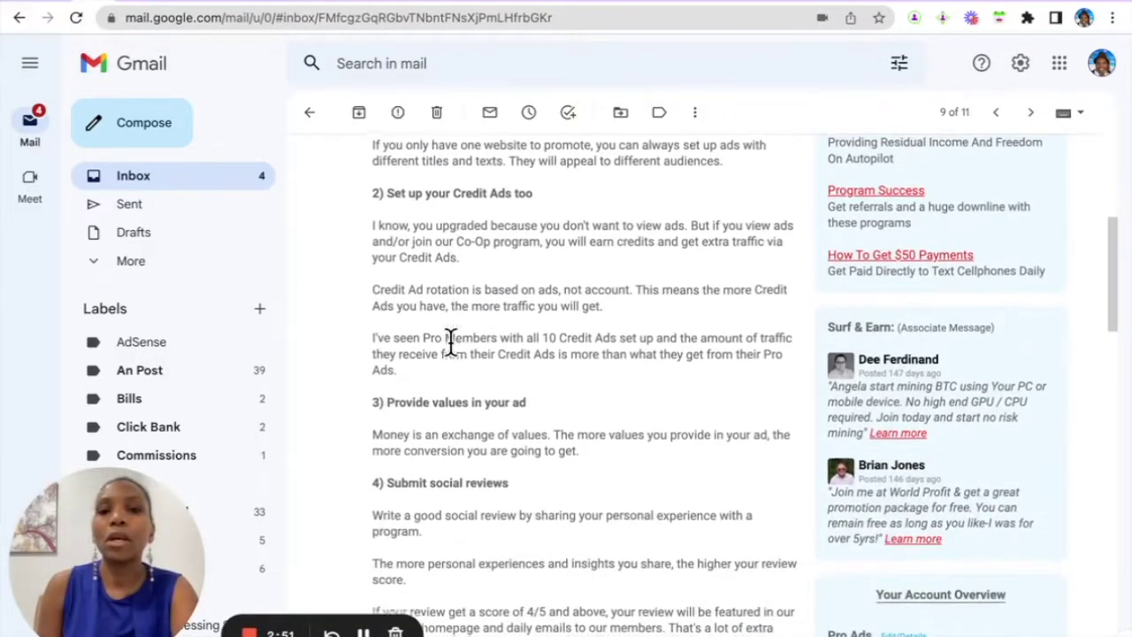
{"action": "scroll", "coordinate": [472, 432], "scroll_direction": "down", "scroll_amount": 1}
{"action": "scroll", "coordinate": [471, 432], "scroll_direction": "down", "scroll_amount": 1}
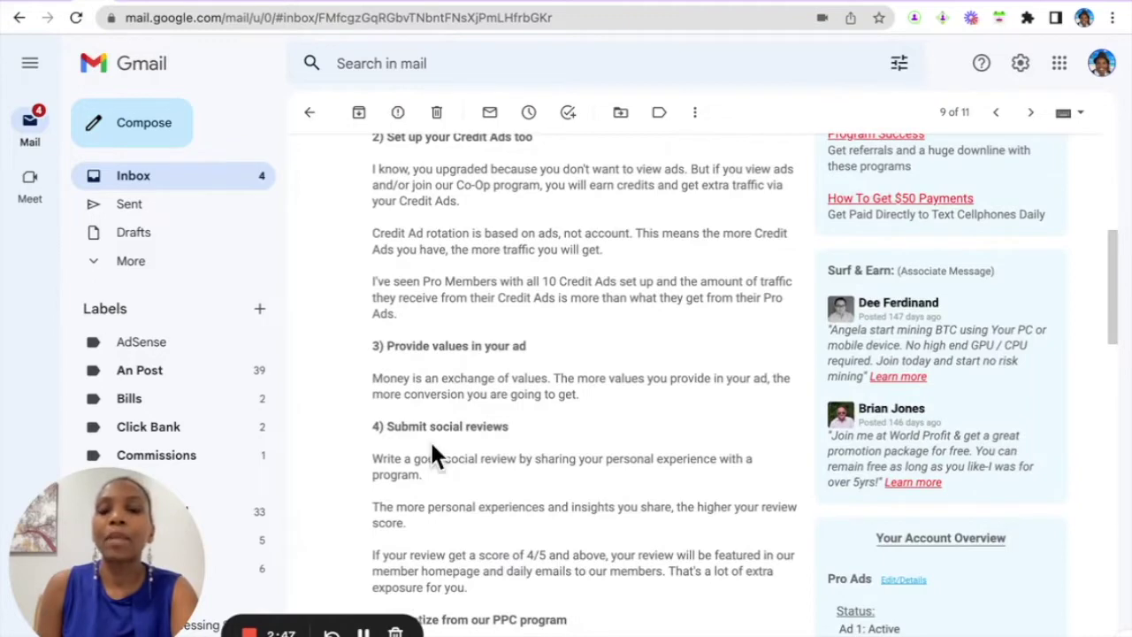
{"action": "scroll", "coordinate": [434, 453], "scroll_direction": "down", "scroll_amount": 1}
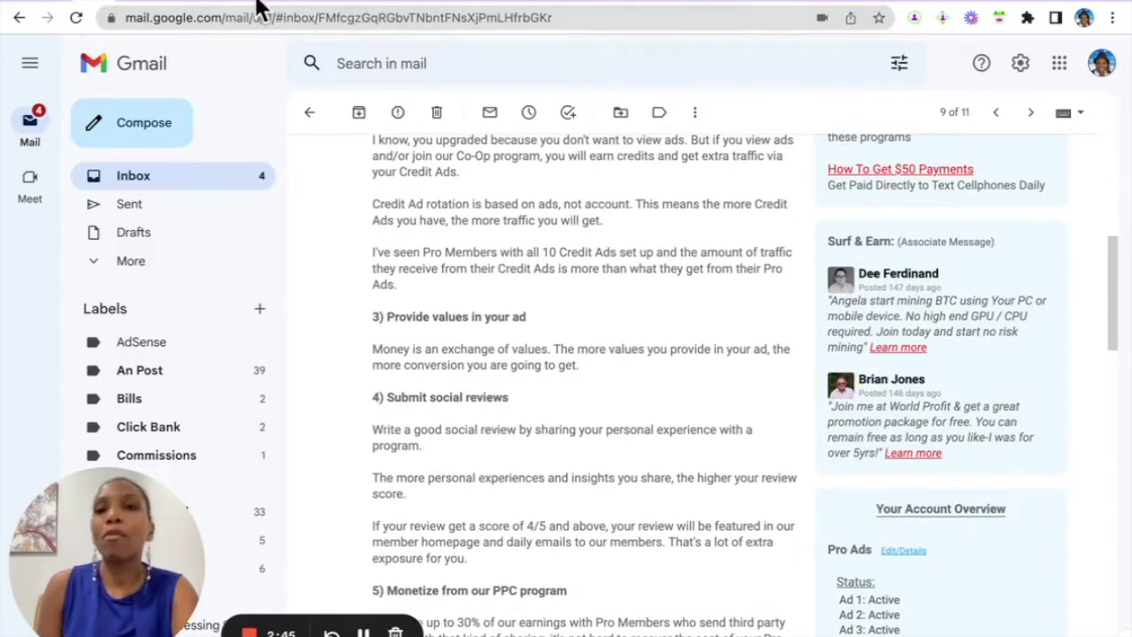
{"action": "left_click", "coordinate": [304, 5]}
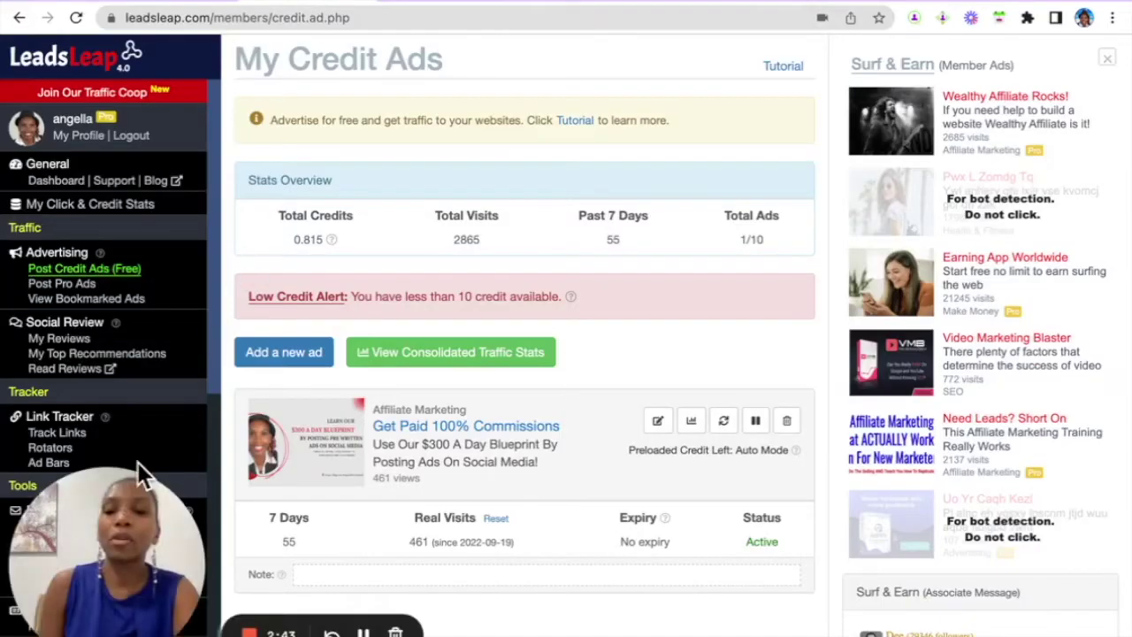
{"action": "left_click_drag", "start_coordinate": [111, 516], "coordinate": [441, 432]}
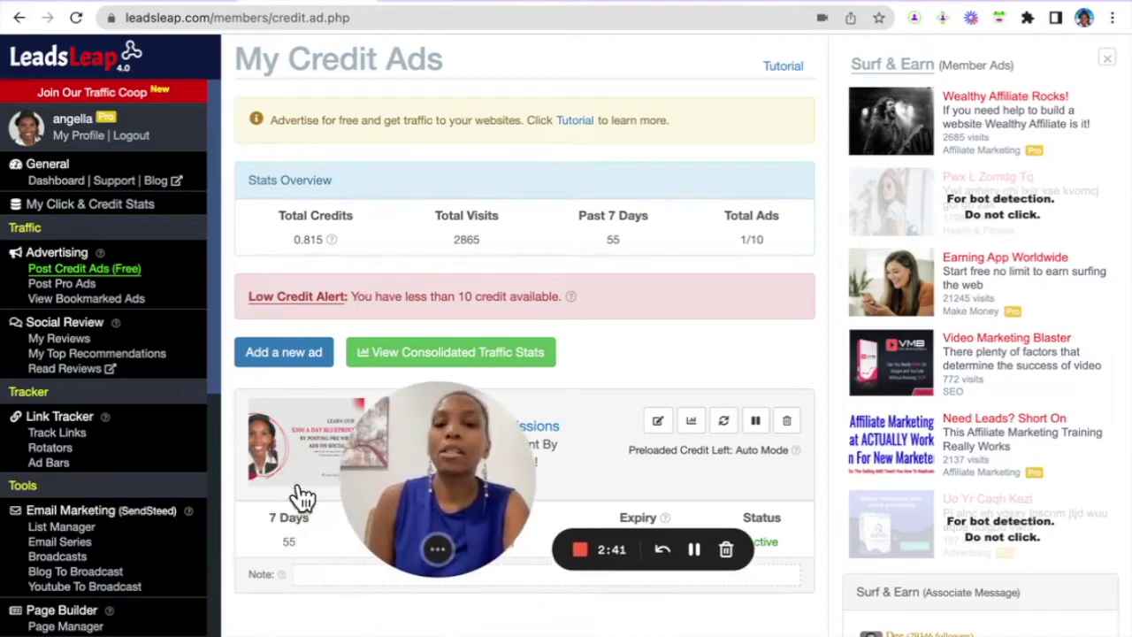
{"action": "scroll", "coordinate": [210, 520], "scroll_direction": "down", "scroll_amount": 1}
{"action": "scroll", "coordinate": [211, 520], "scroll_direction": "down", "scroll_amount": 5}
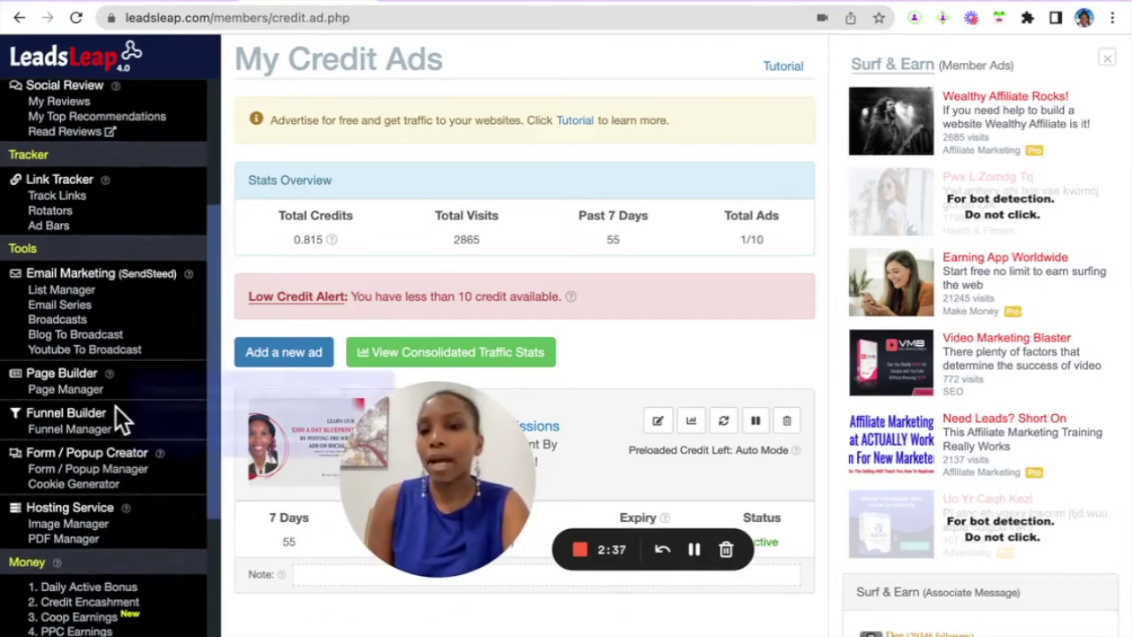
{"action": "scroll", "coordinate": [118, 409], "scroll_direction": "down", "scroll_amount": 4}
{"action": "scroll", "coordinate": [118, 406], "scroll_direction": "up", "scroll_amount": 9}
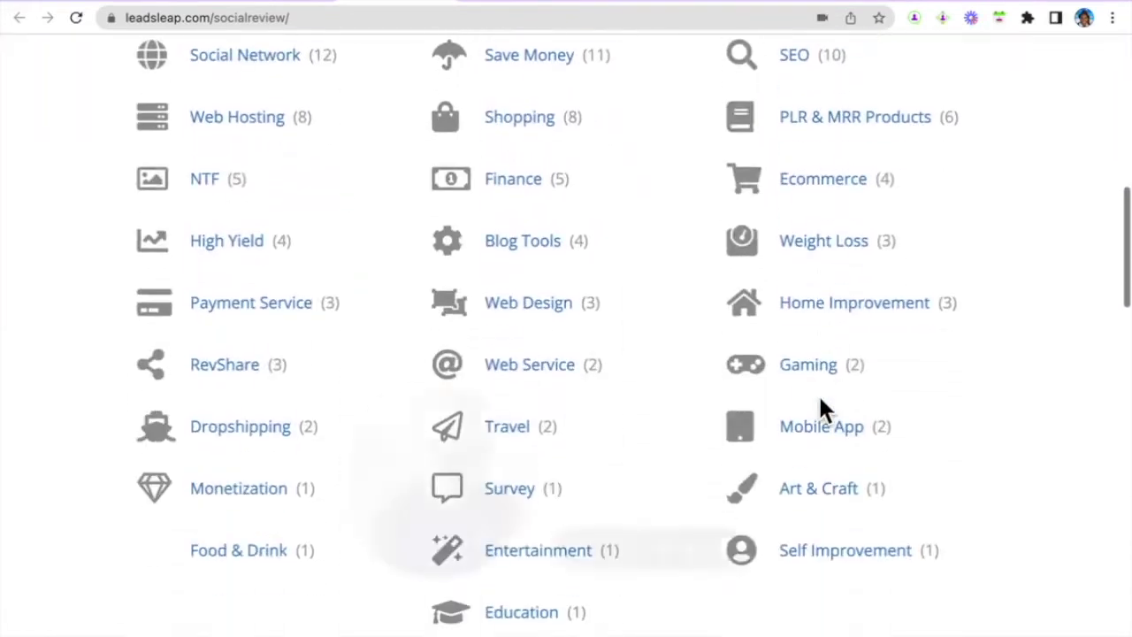
Browse the review categories and Featured Reviews such as Theclickengine.com, Udimi.com and 7figurelaunchsystem.com.
{"action": "scroll", "coordinate": [821, 403], "scroll_direction": "up", "scroll_amount": 1}
{"action": "scroll", "coordinate": [821, 409], "scroll_direction": "up", "scroll_amount": 6}
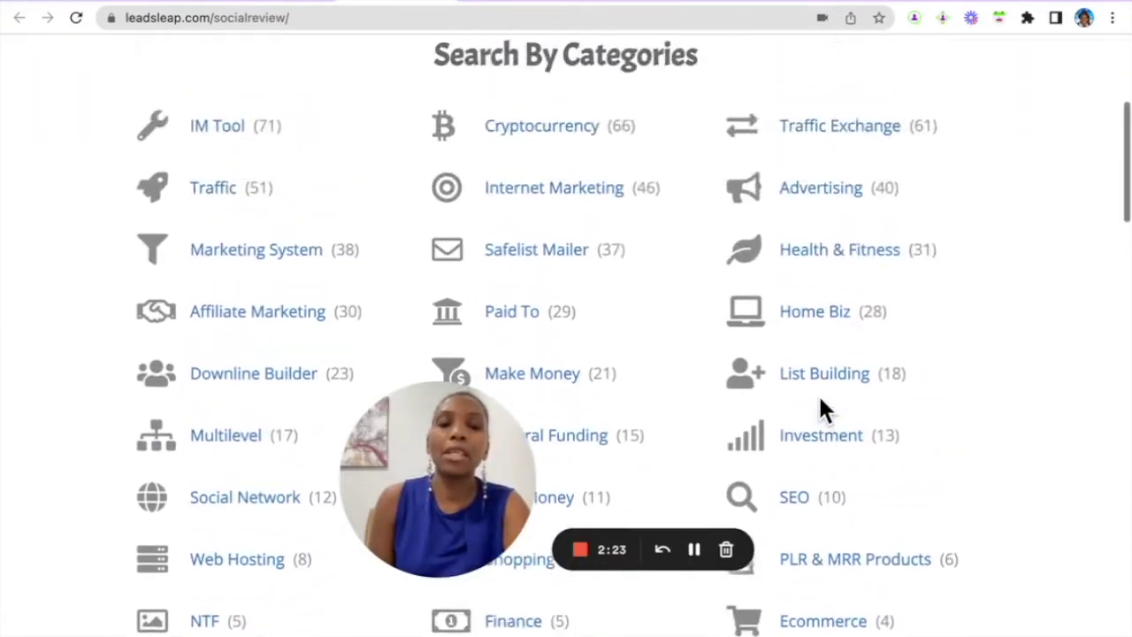
{"action": "scroll", "coordinate": [821, 404], "scroll_direction": "down", "scroll_amount": 1}
{"action": "scroll", "coordinate": [821, 404], "scroll_direction": "up", "scroll_amount": 3}
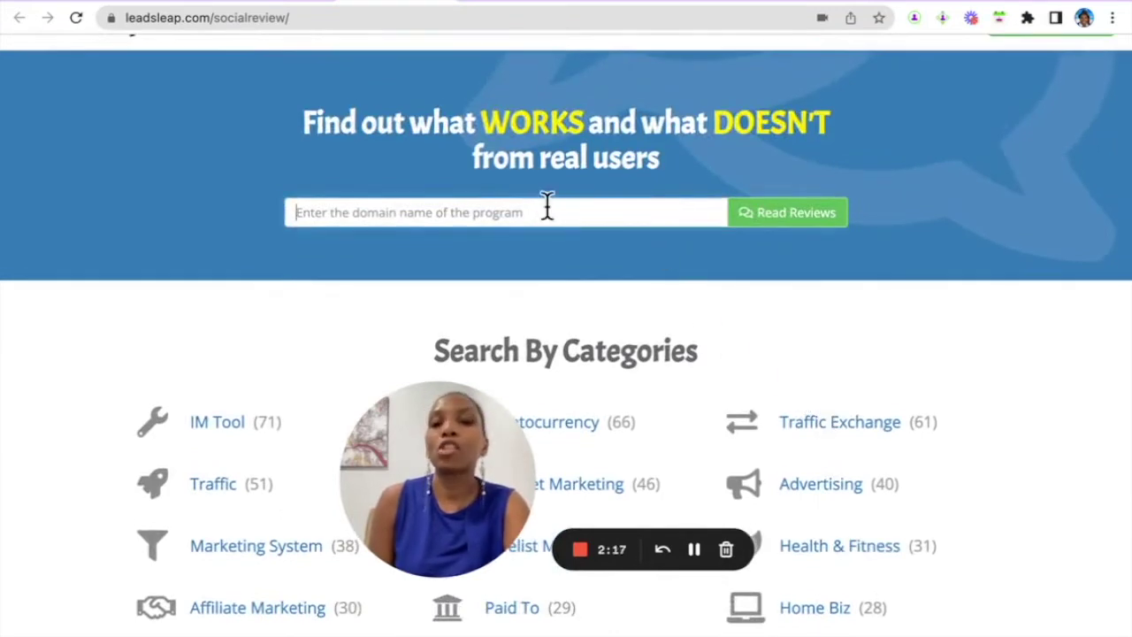
{"action": "scroll", "coordinate": [553, 230], "scroll_direction": "down", "scroll_amount": 5}
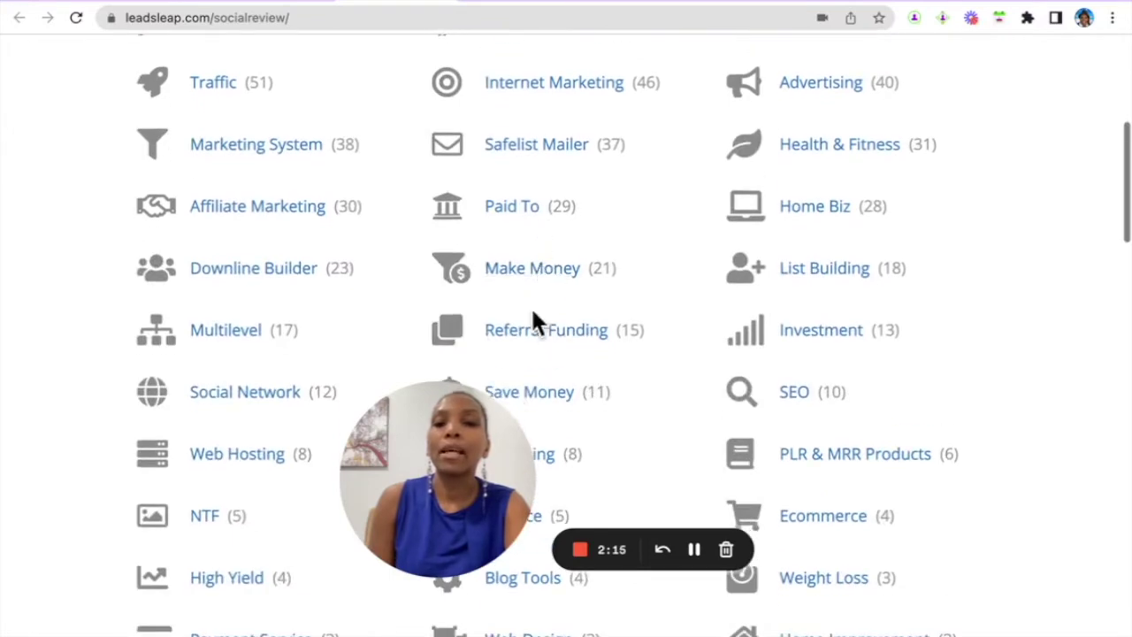
{"action": "scroll", "coordinate": [491, 282], "scroll_direction": "down", "scroll_amount": 15}
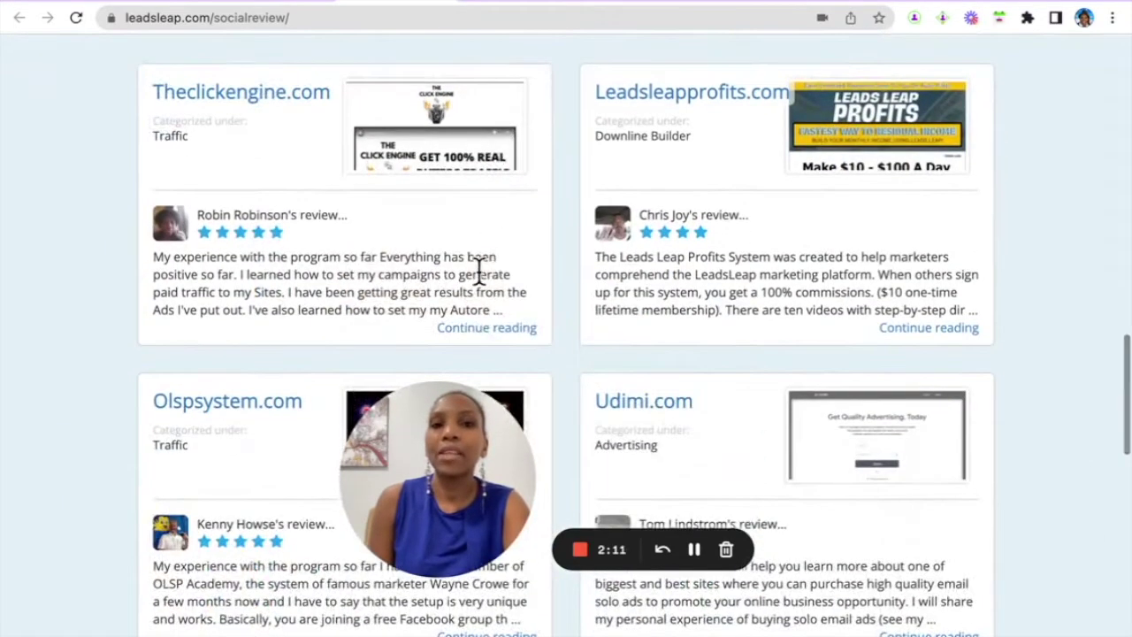
{"action": "scroll", "coordinate": [687, 293], "scroll_direction": "down", "scroll_amount": 2}
{"action": "scroll", "coordinate": [687, 296], "scroll_direction": "down", "scroll_amount": 5}
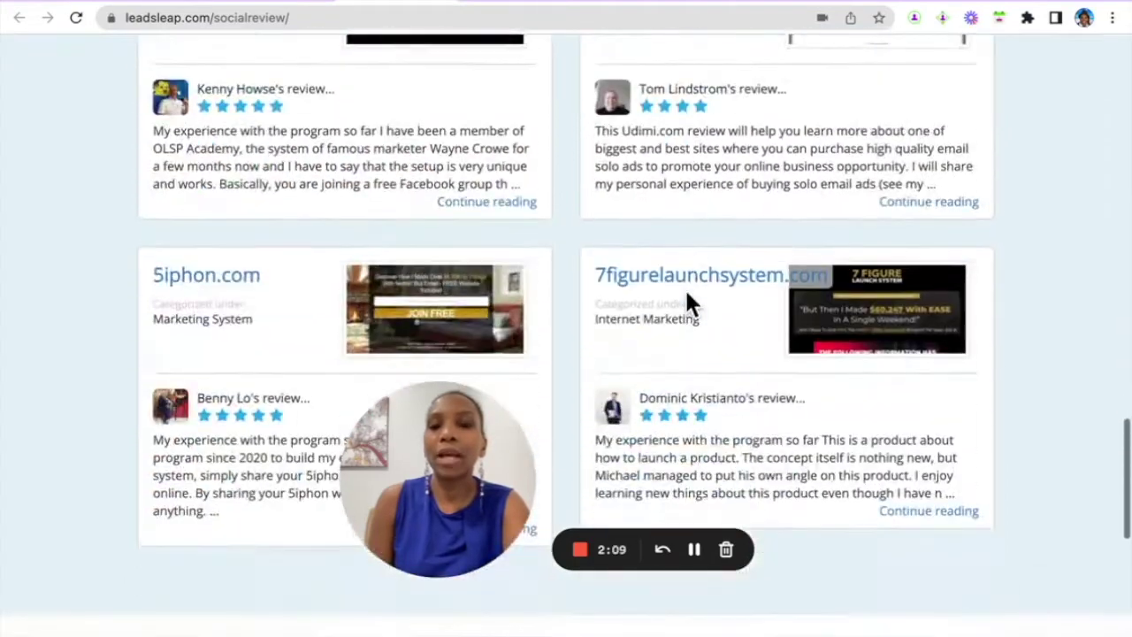
{"action": "scroll", "coordinate": [691, 304], "scroll_direction": "up", "scroll_amount": 5}
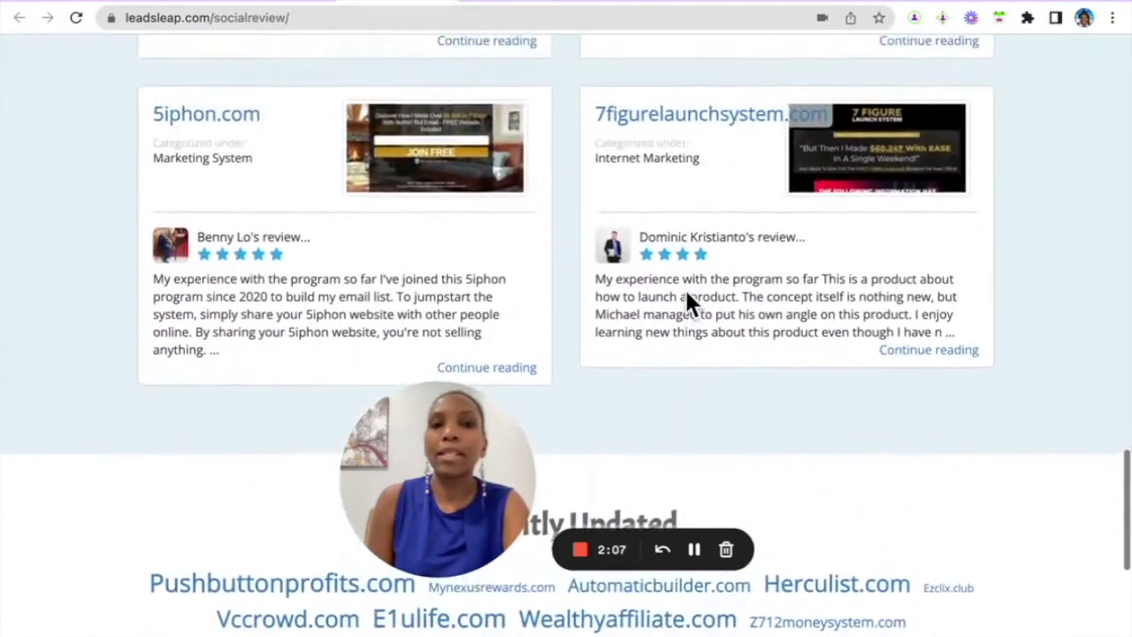
{"action": "scroll", "coordinate": [685, 288], "scroll_direction": "up", "scroll_amount": 5}
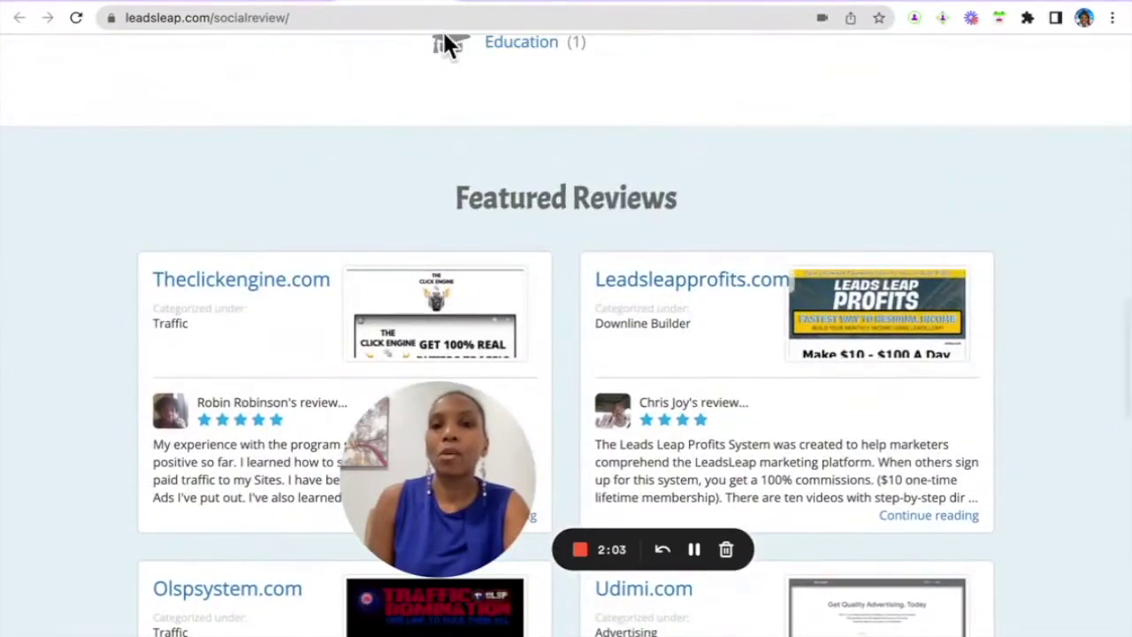
Go to My Reviews and start a new review in the Review Editor.
{"action": "left_click", "coordinate": [265, 7]}
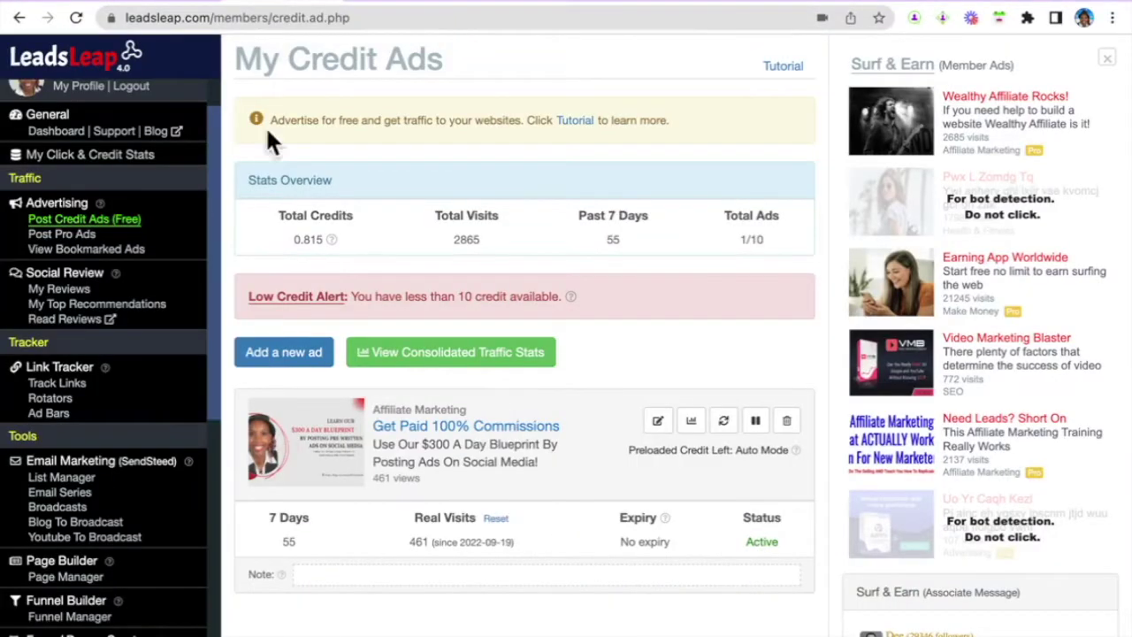
{"action": "left_click", "coordinate": [60, 290]}
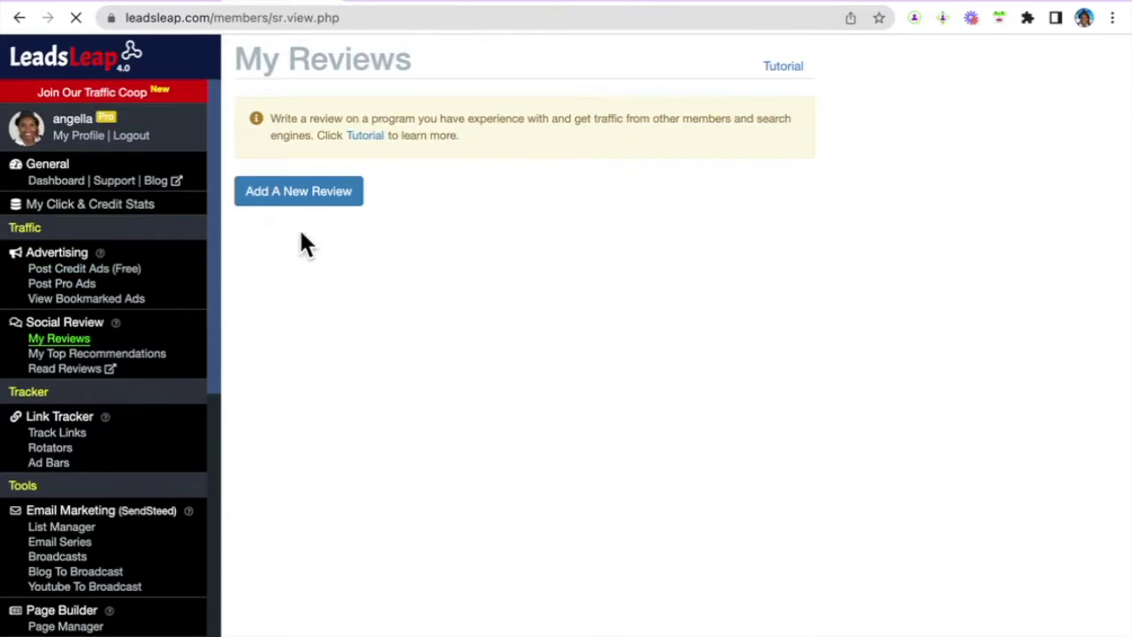
{"action": "left_click", "coordinate": [308, 199]}
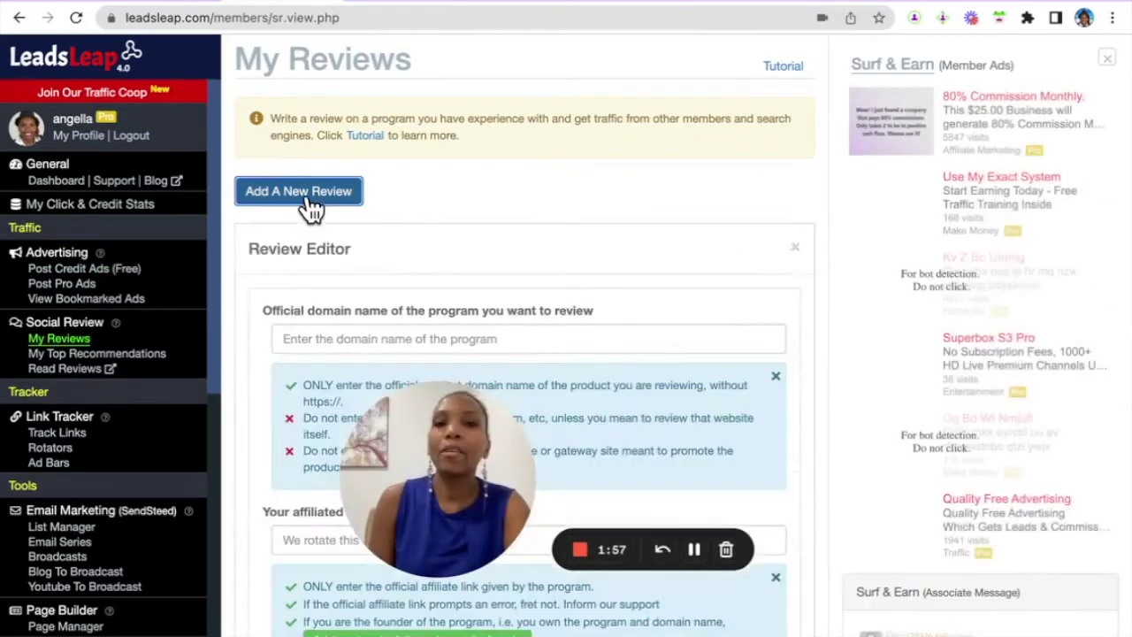
{"action": "scroll", "coordinate": [498, 289], "scroll_direction": "down", "scroll_amount": 3}
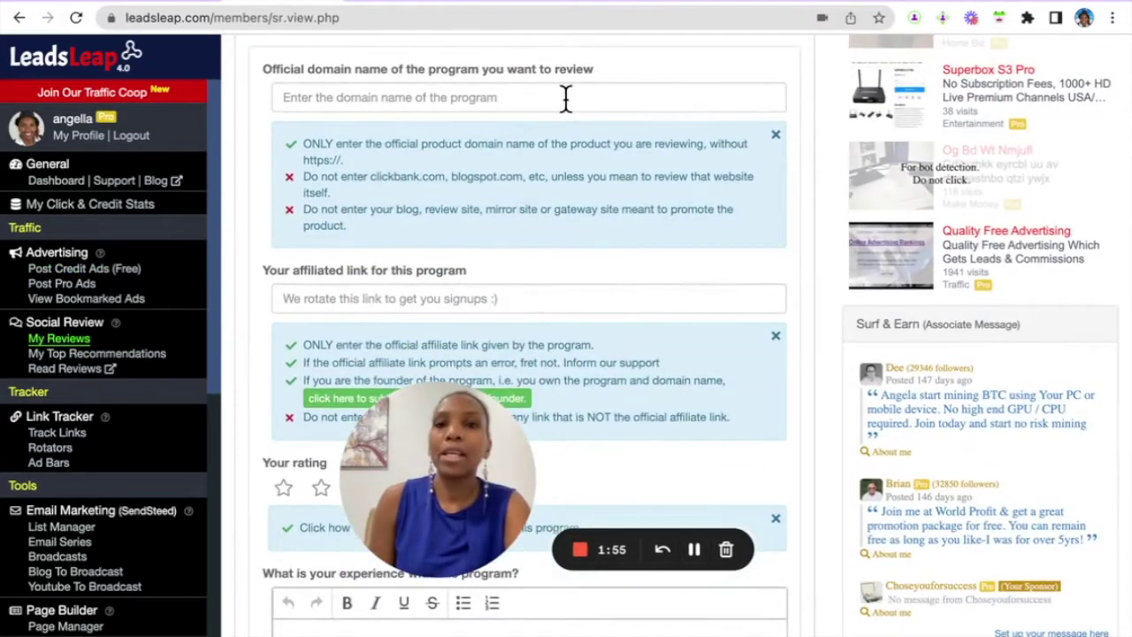
Give the new review a four-star rating and load the review template into the experience box.
{"action": "left_click", "coordinate": [566, 98]}
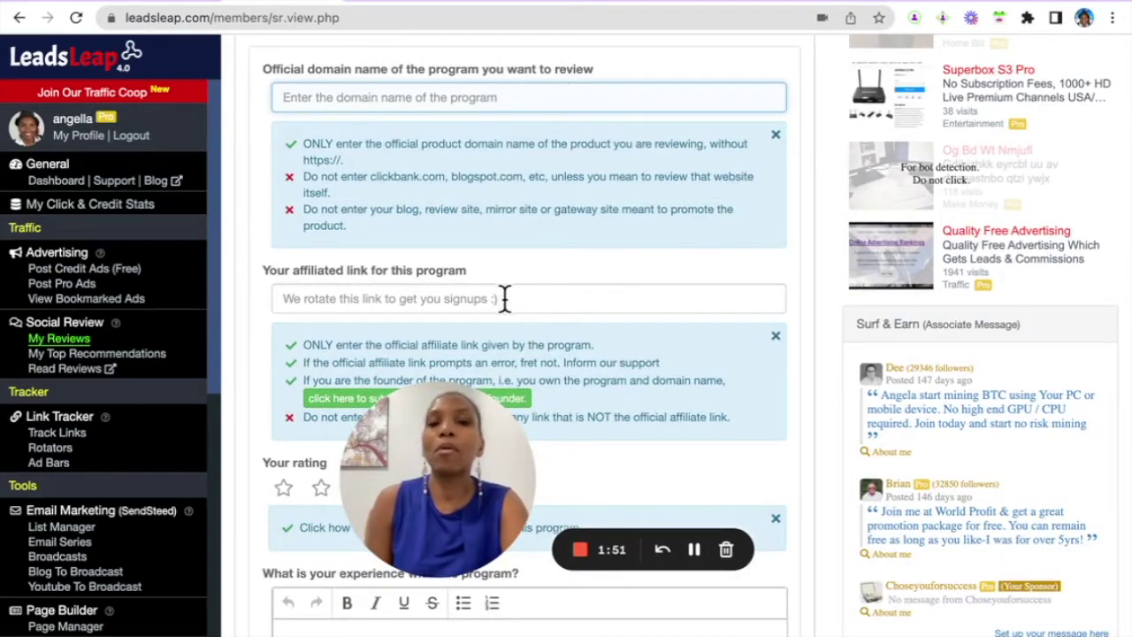
{"action": "scroll", "coordinate": [505, 298], "scroll_direction": "down", "scroll_amount": 3}
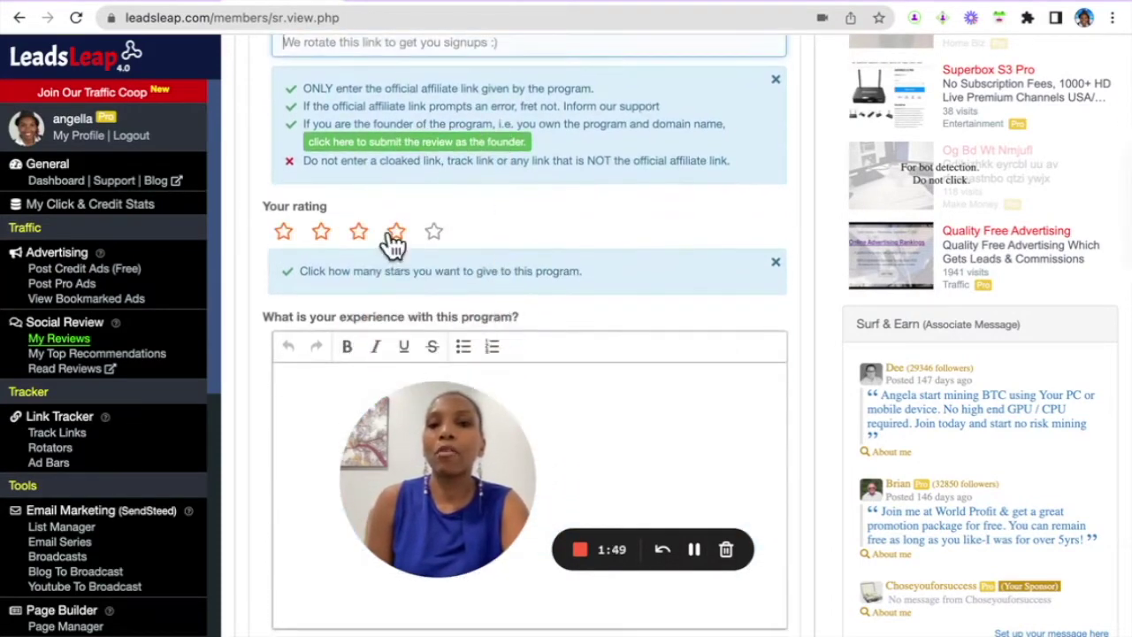
{"action": "left_click", "coordinate": [396, 232]}
{"action": "left_click", "coordinate": [554, 409]}
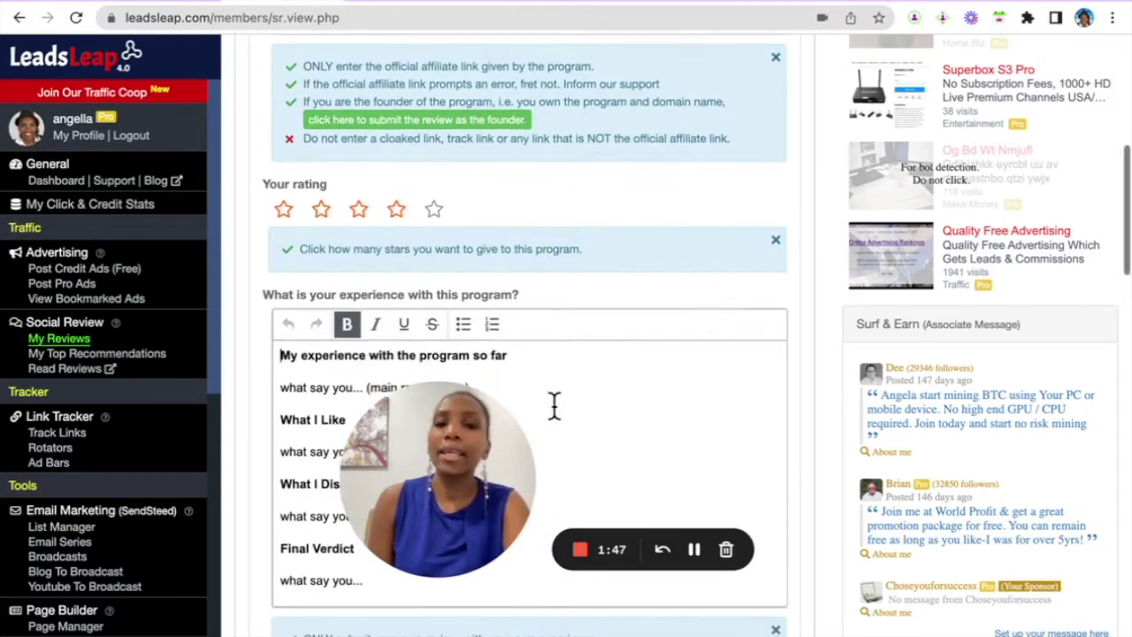
{"action": "scroll", "coordinate": [544, 425], "scroll_direction": "down", "scroll_amount": 3}
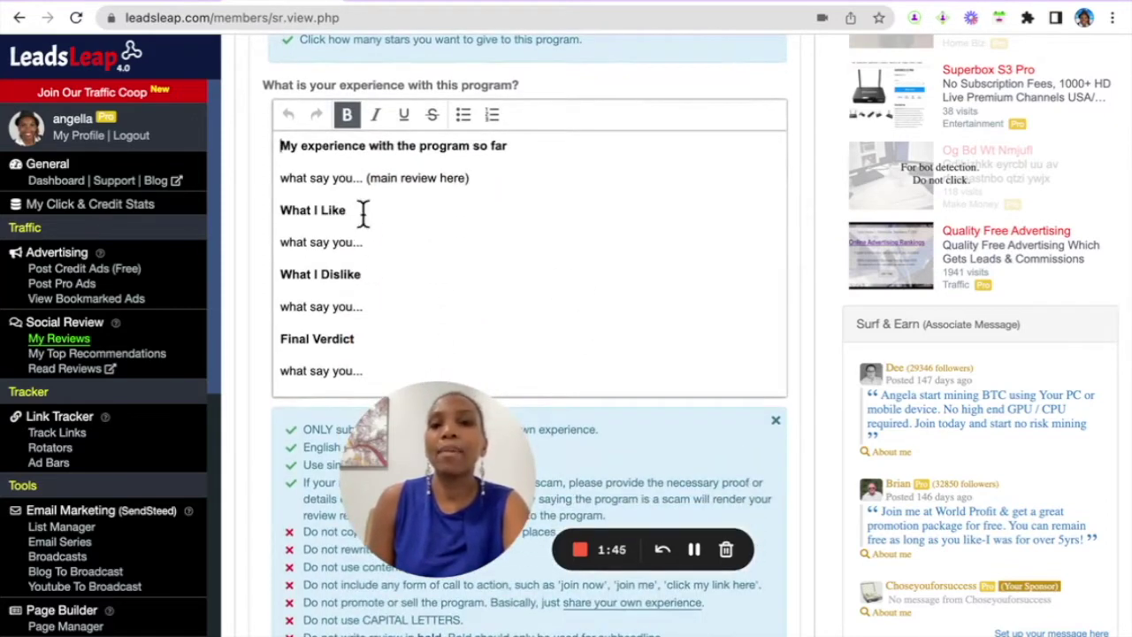
Delete the main-review placeholder line from the review template.
{"action": "triple_click", "coordinate": [398, 174]}
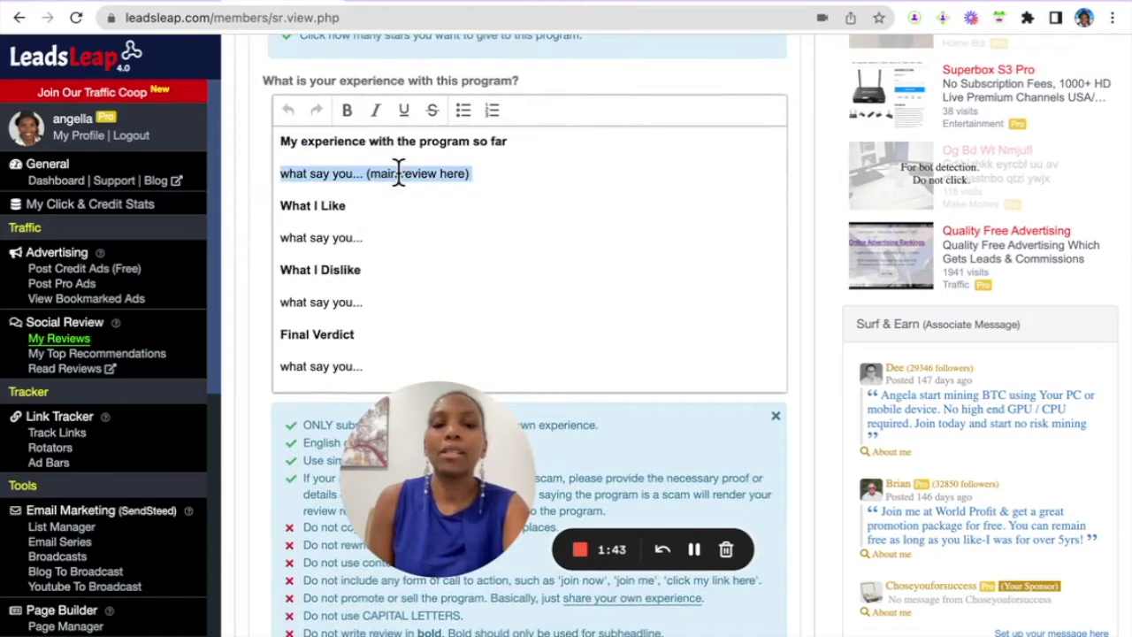
{"action": "key", "text": "BackSpace"}
{"action": "right_click", "coordinate": [395, 172]}
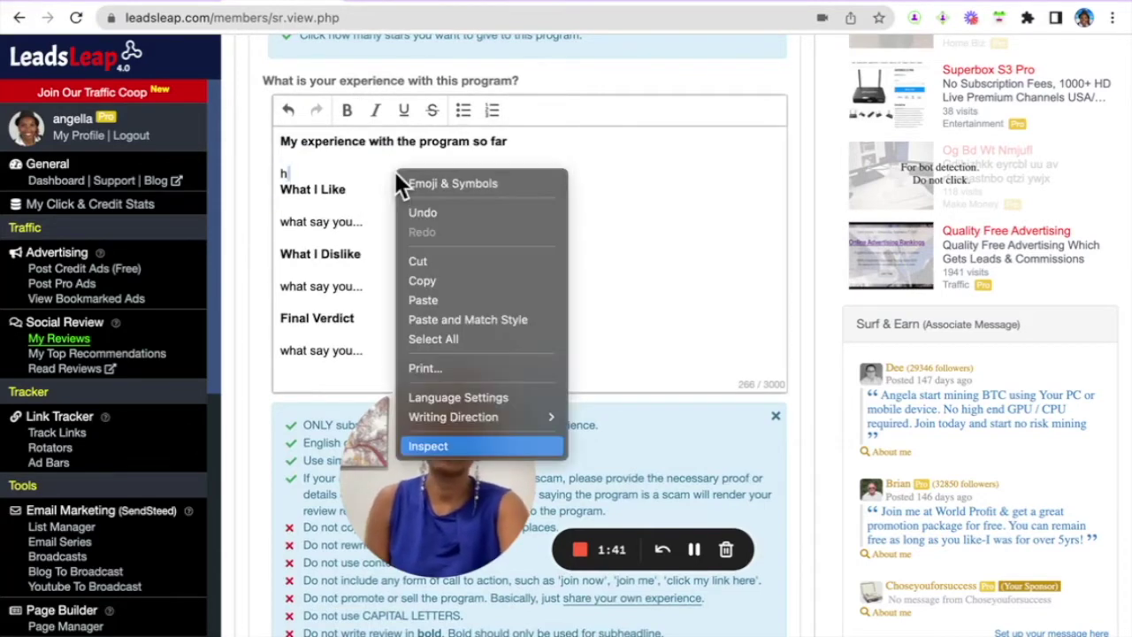
{"action": "left_click", "coordinate": [688, 282]}
{"action": "scroll", "coordinate": [688, 283], "scroll_direction": "down", "scroll_amount": 6}
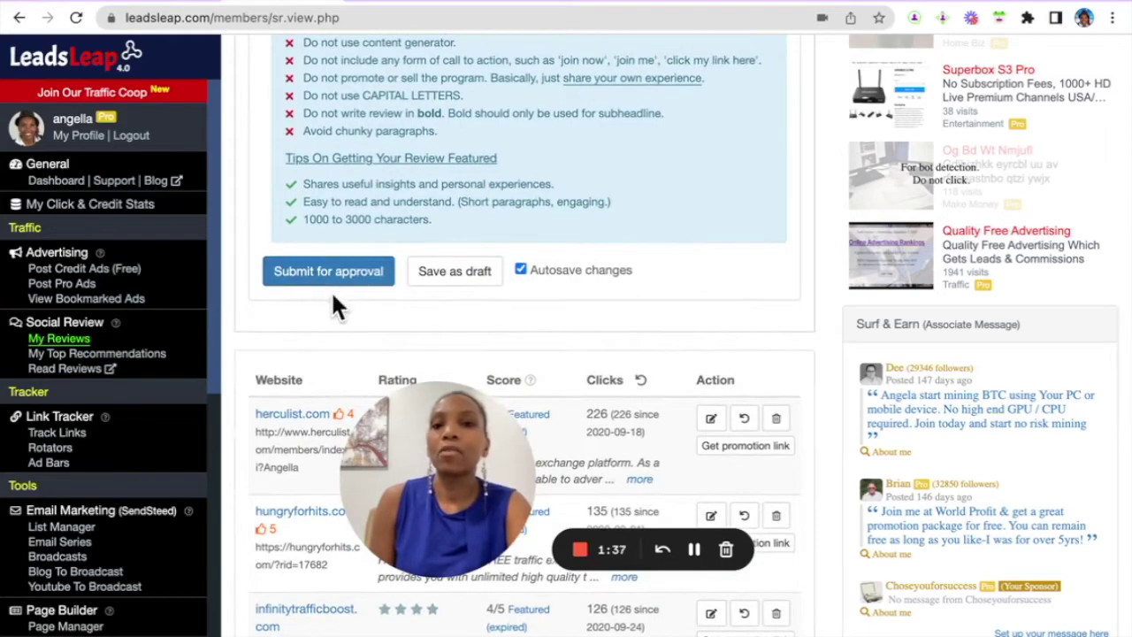
{"action": "scroll", "coordinate": [596, 266], "scroll_direction": "up", "scroll_amount": 15}
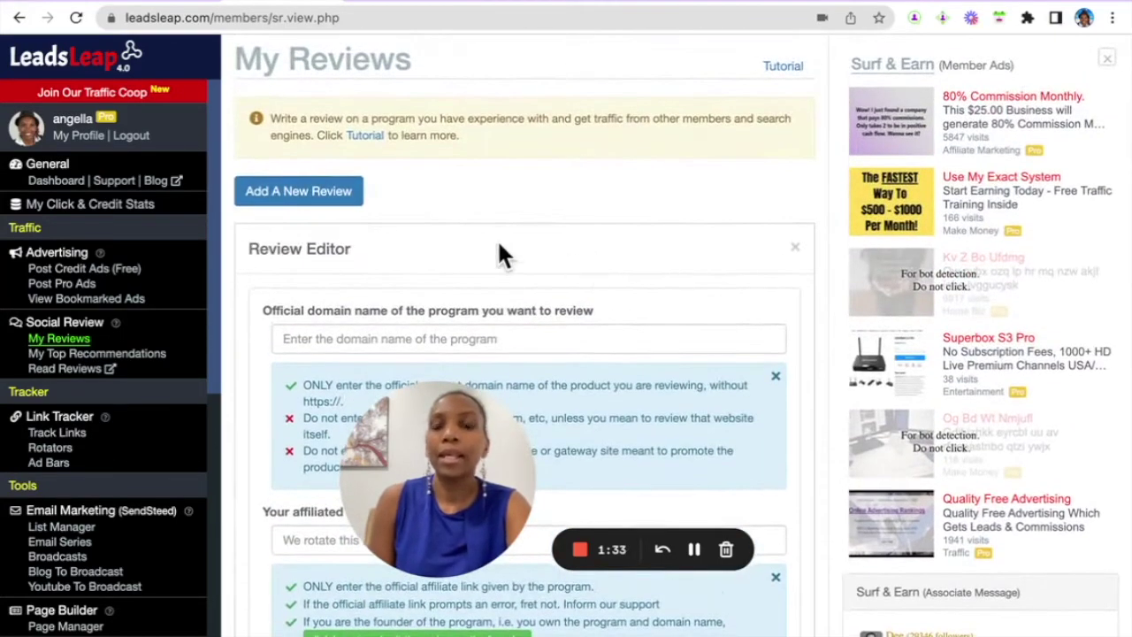
{"action": "left_click", "coordinate": [95, 7]}
Read the tips email down to section 5 on the PPC program, then return to the Review Editor.
{"action": "left_click_drag", "start_coordinate": [443, 458], "coordinate": [677, 329]}
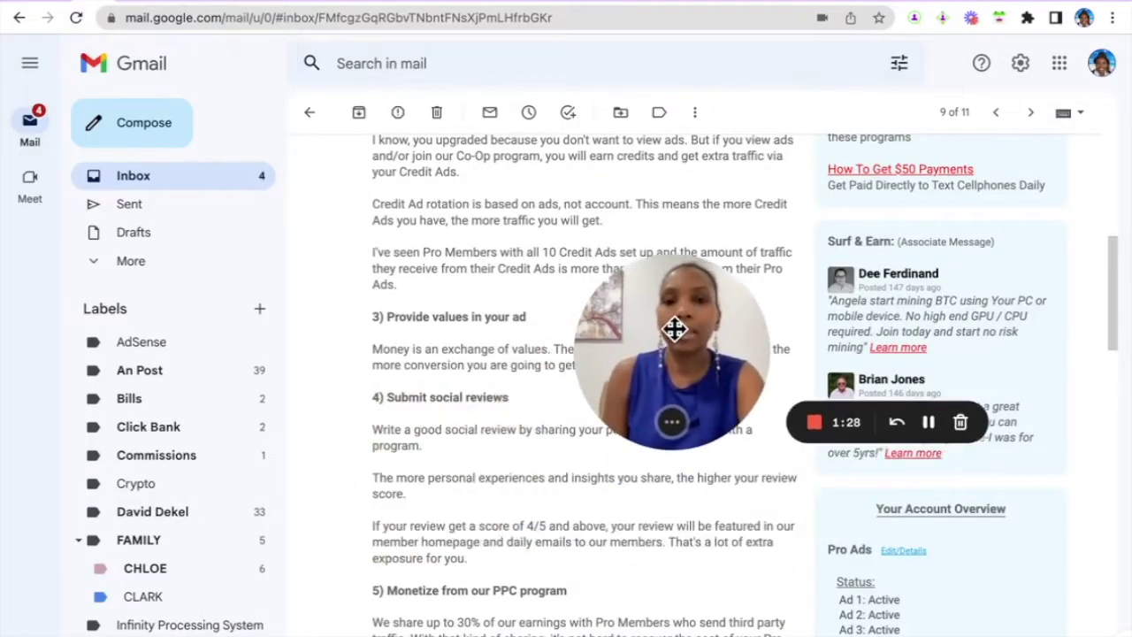
{"action": "scroll", "coordinate": [526, 481], "scroll_direction": "down", "scroll_amount": 2}
{"action": "scroll", "coordinate": [522, 476], "scroll_direction": "down", "scroll_amount": 3}
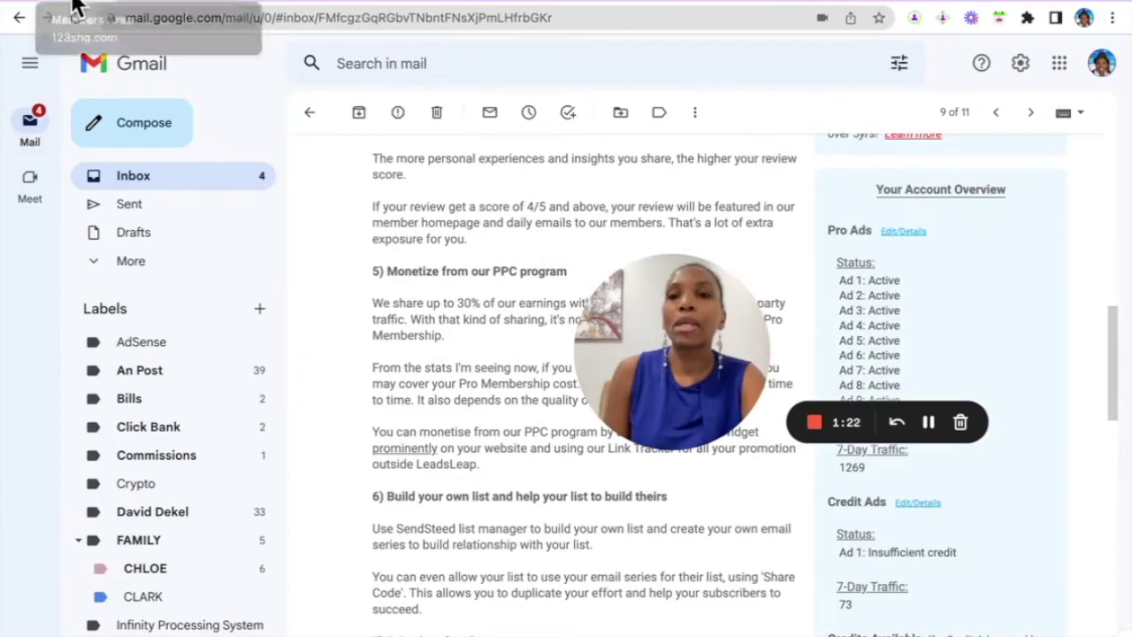
{"action": "left_click", "coordinate": [292, 7]}
Open Get PPC Widget Code and preview the responsive widget with 6 ads from All Categories.
{"action": "scroll", "coordinate": [168, 347], "scroll_direction": "down", "scroll_amount": 4}
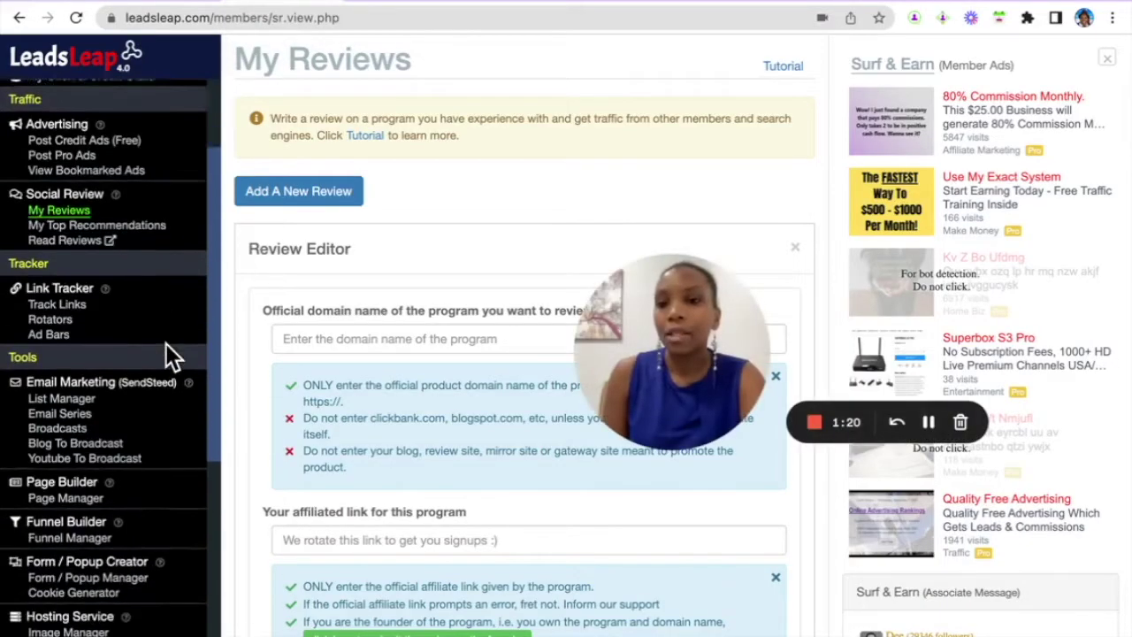
{"action": "scroll", "coordinate": [165, 344], "scroll_direction": "down", "scroll_amount": 2}
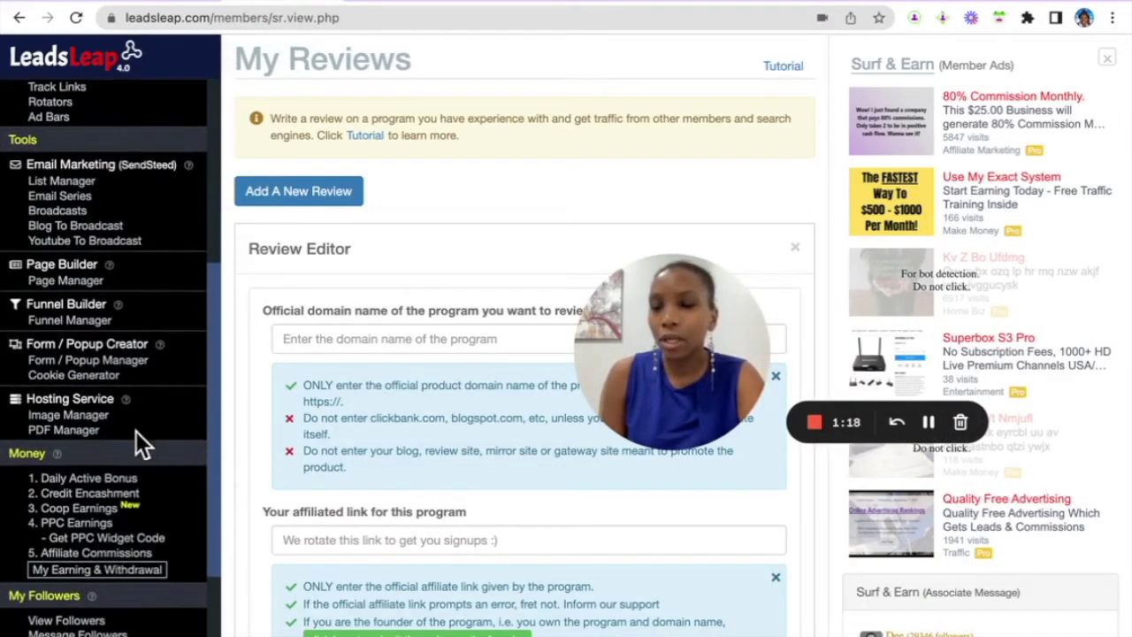
{"action": "left_click", "coordinate": [81, 542]}
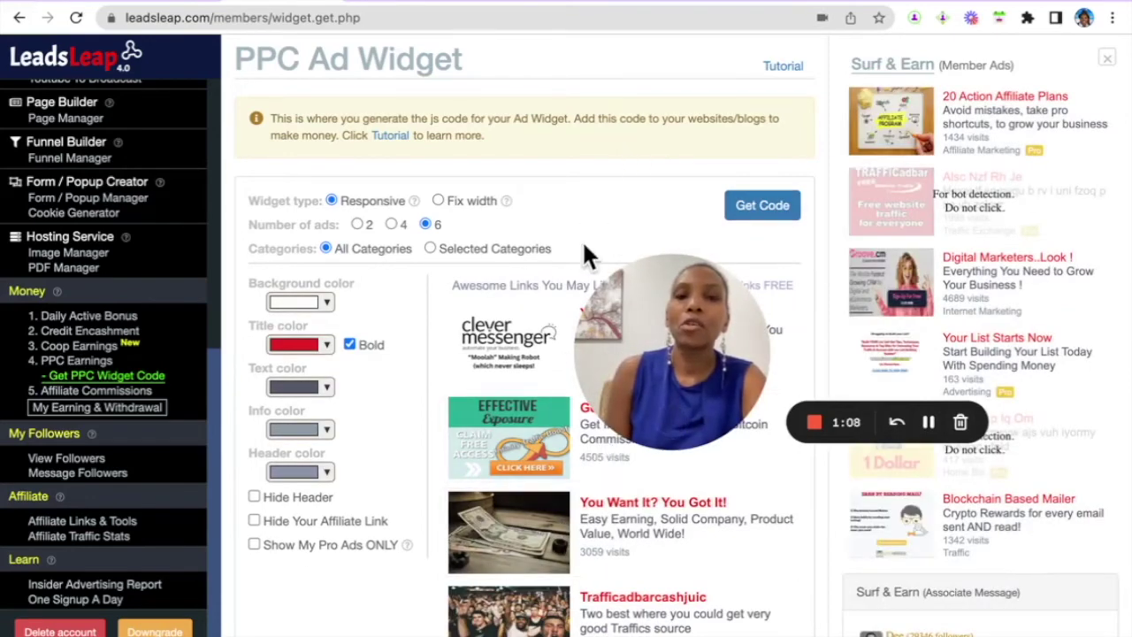
{"action": "scroll", "coordinate": [539, 345], "scroll_direction": "down", "scroll_amount": 3}
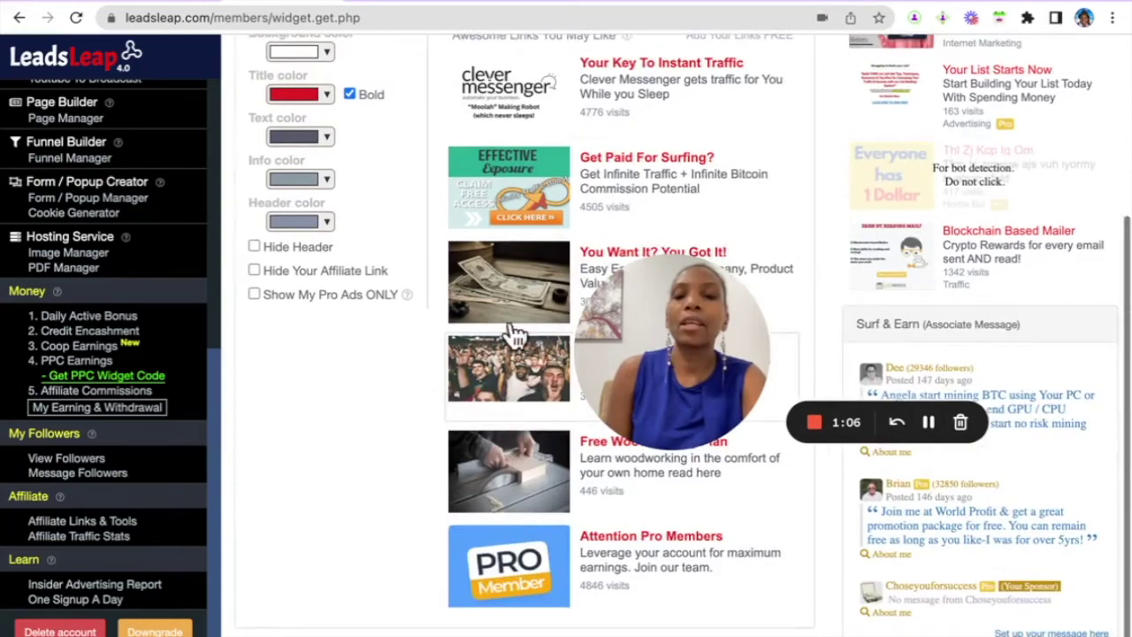
{"action": "scroll", "coordinate": [651, 142], "scroll_direction": "up", "scroll_amount": 3}
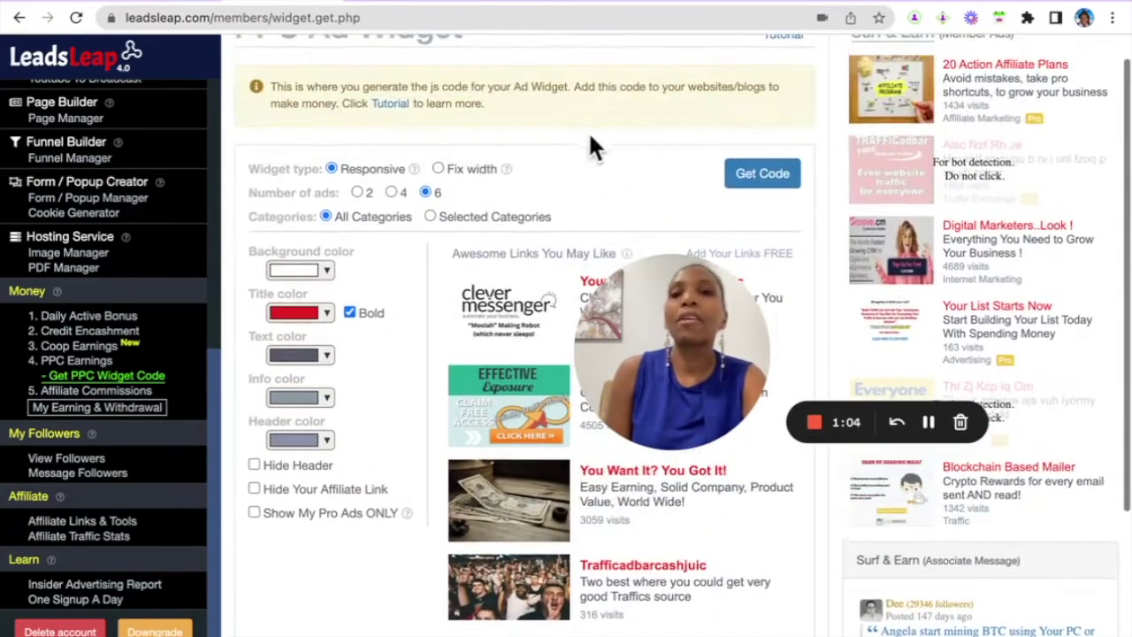
Read the tips email's list-building and referral sections through to the sign-off.
{"action": "left_click", "coordinate": [99, 5]}
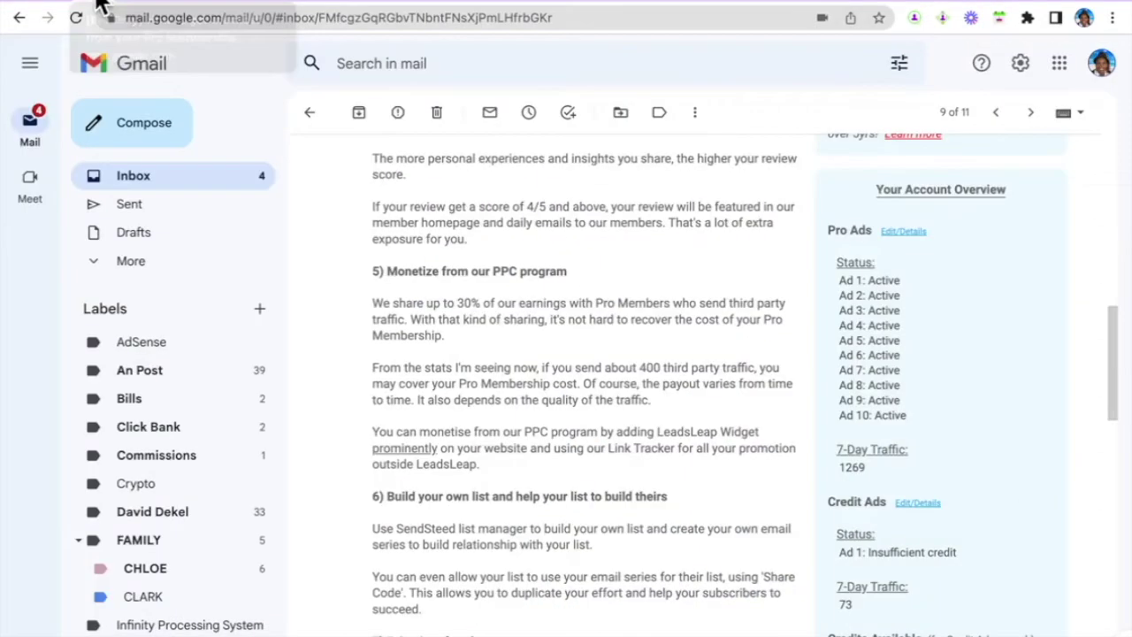
{"action": "scroll", "coordinate": [475, 324], "scroll_direction": "down", "scroll_amount": 3}
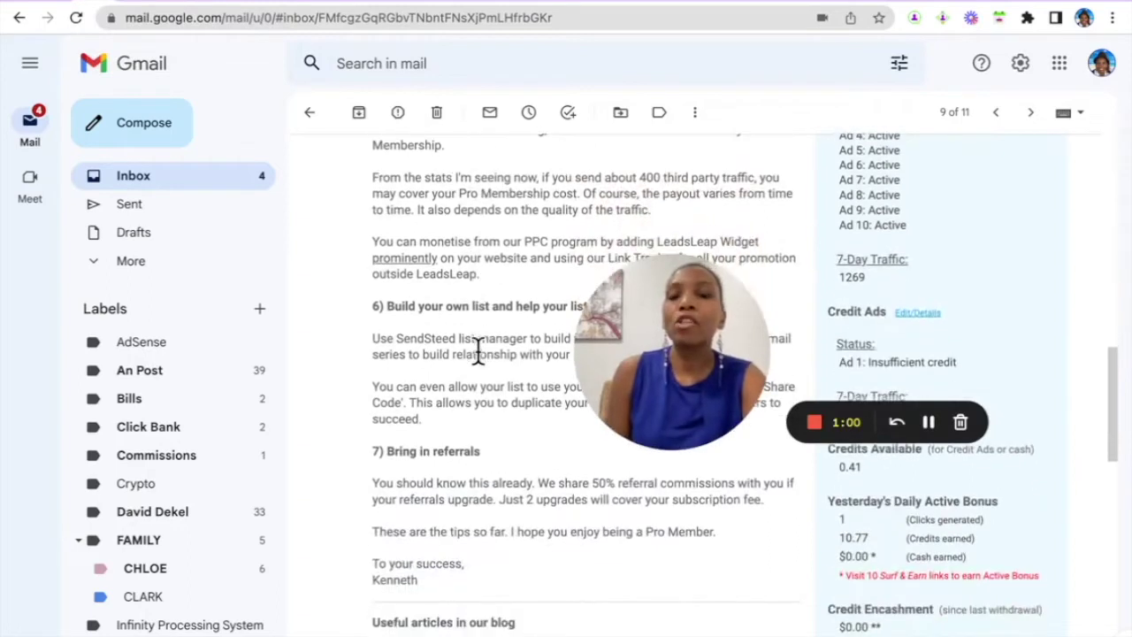
{"action": "scroll", "coordinate": [476, 337], "scroll_direction": "down", "scroll_amount": 2}
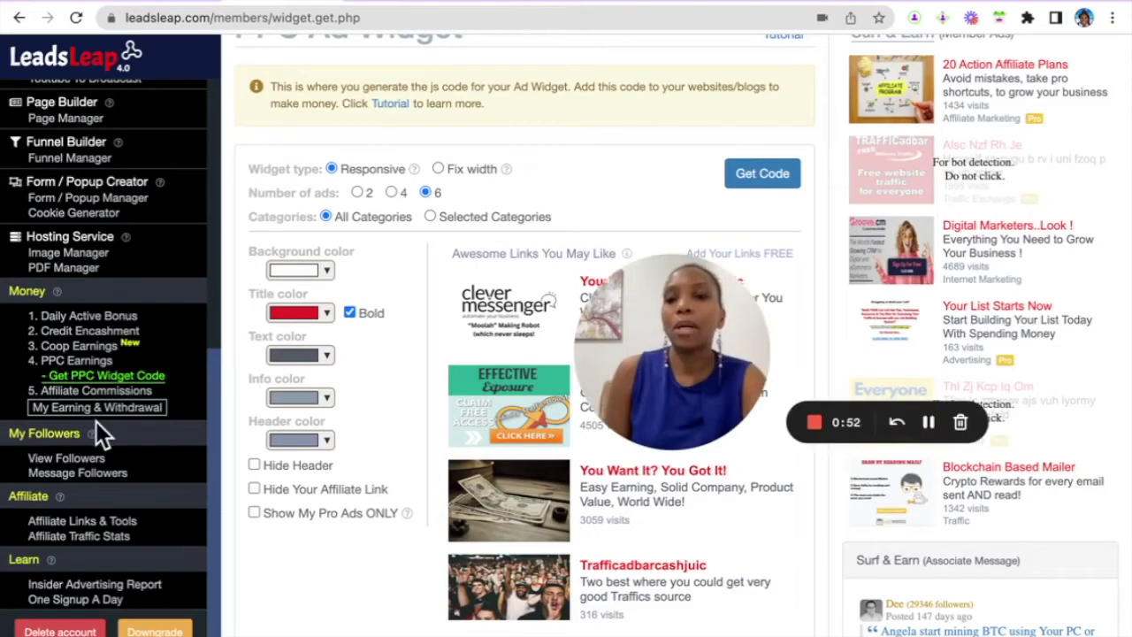
Open View Followers and review the 553 followers down to the Level 1 Referral Details.
{"action": "left_click", "coordinate": [79, 522]}
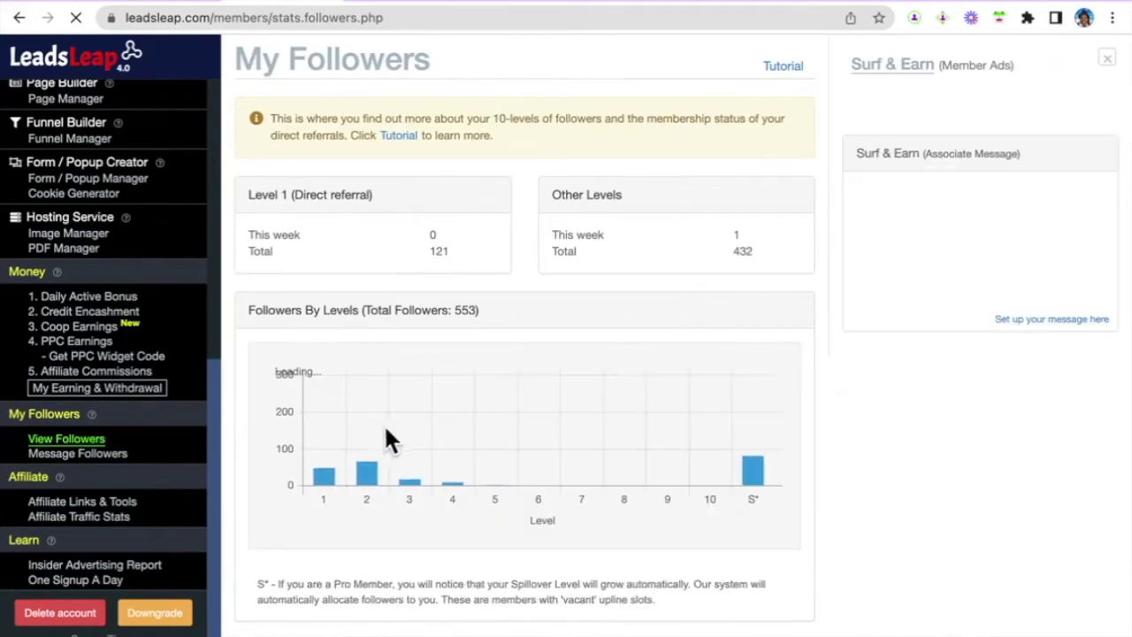
{"action": "scroll", "coordinate": [456, 226], "scroll_direction": "down", "scroll_amount": 3}
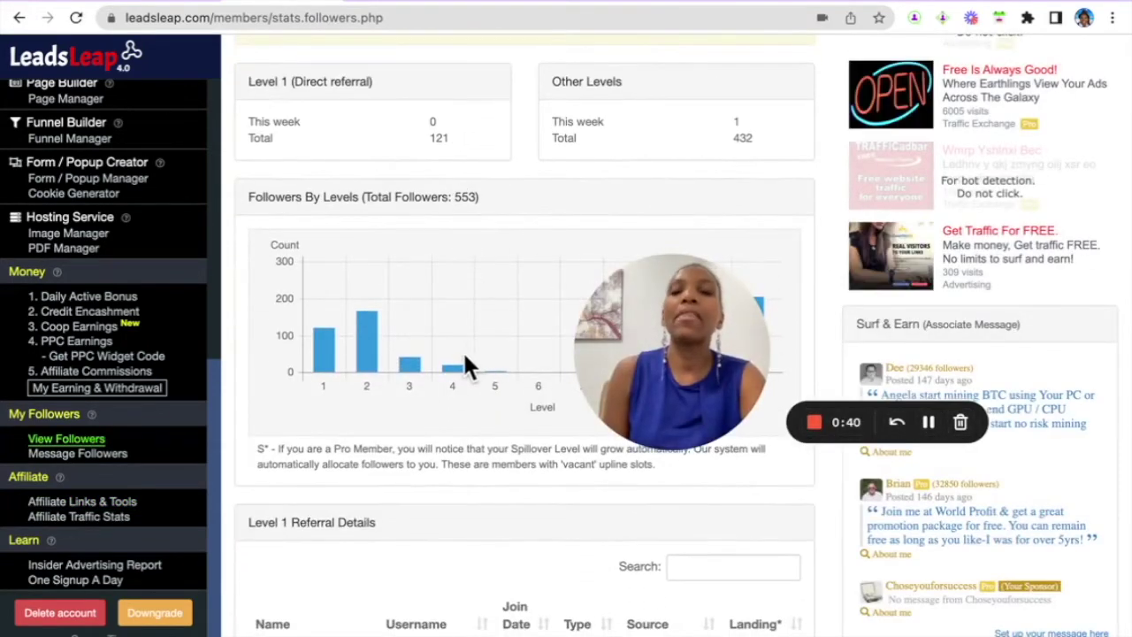
{"action": "scroll", "coordinate": [505, 323], "scroll_direction": "down", "scroll_amount": 3}
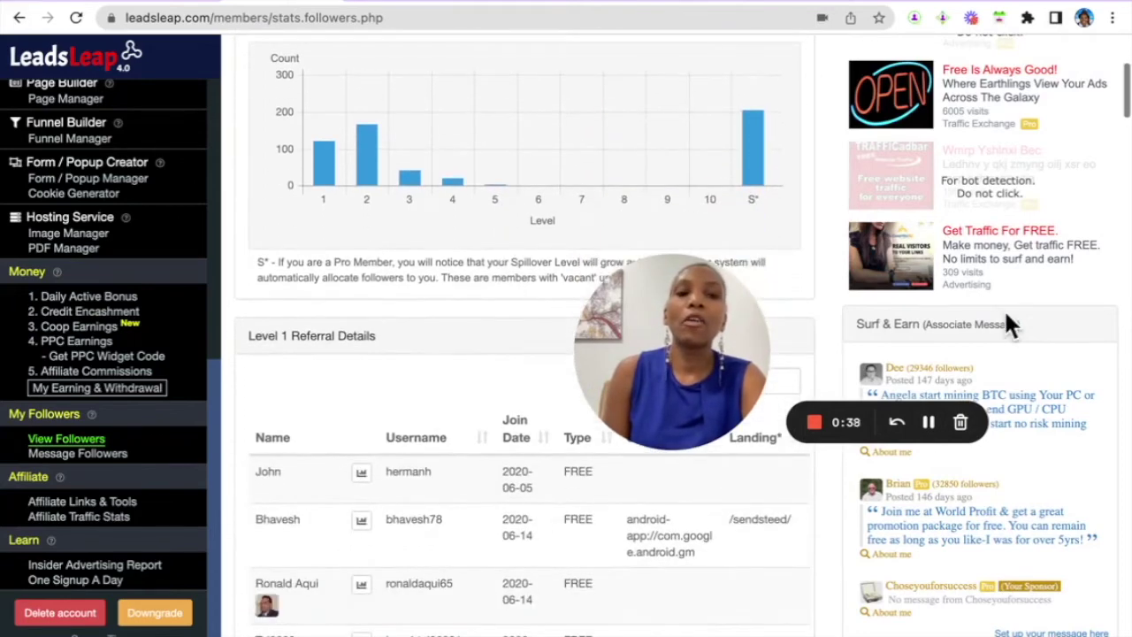
{"action": "scroll", "coordinate": [1009, 318], "scroll_direction": "down", "scroll_amount": 3}
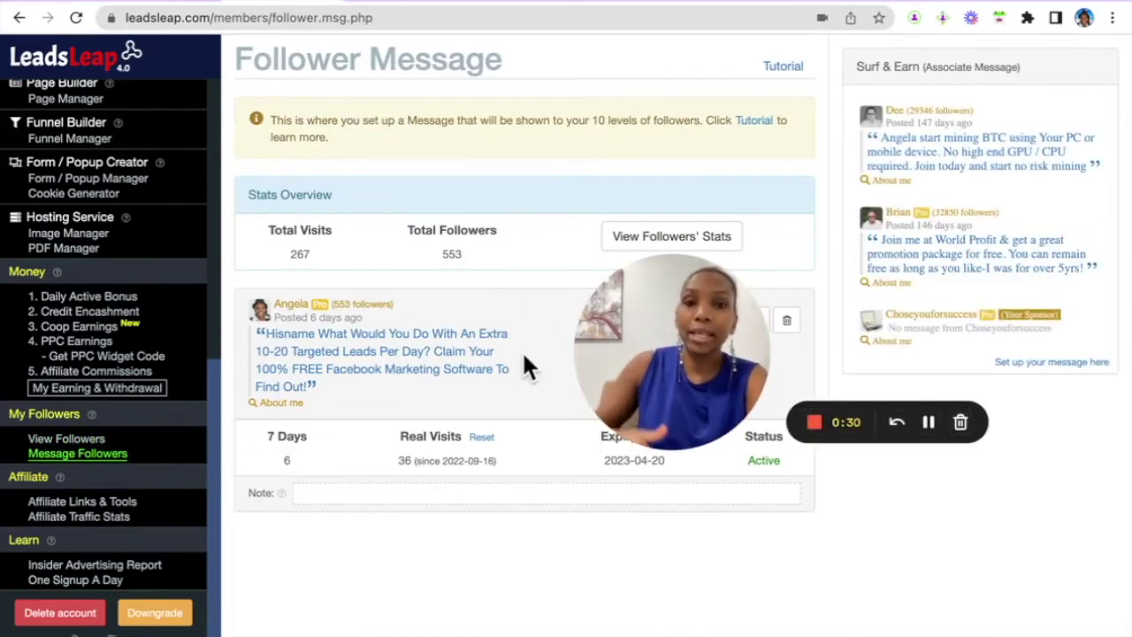
Open the edit form for the active follower message via its pencil icon.
{"action": "left_click_drag", "start_coordinate": [695, 319], "coordinate": [593, 489]}
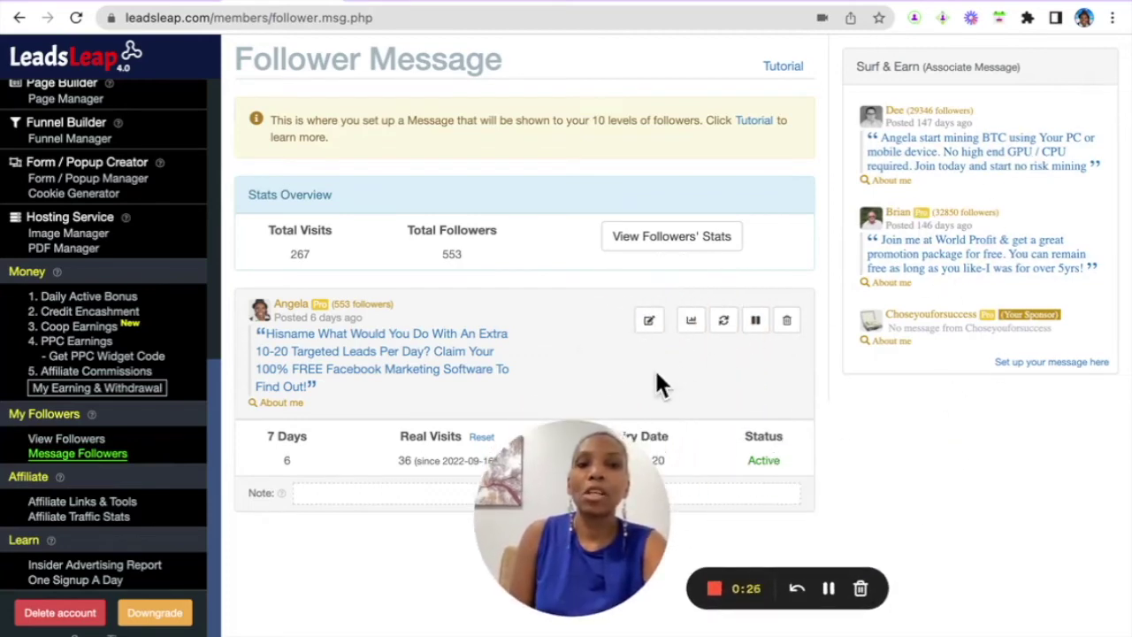
{"action": "left_click", "coordinate": [648, 322]}
{"action": "scroll", "coordinate": [513, 351], "scroll_direction": "down", "scroll_amount": 3}
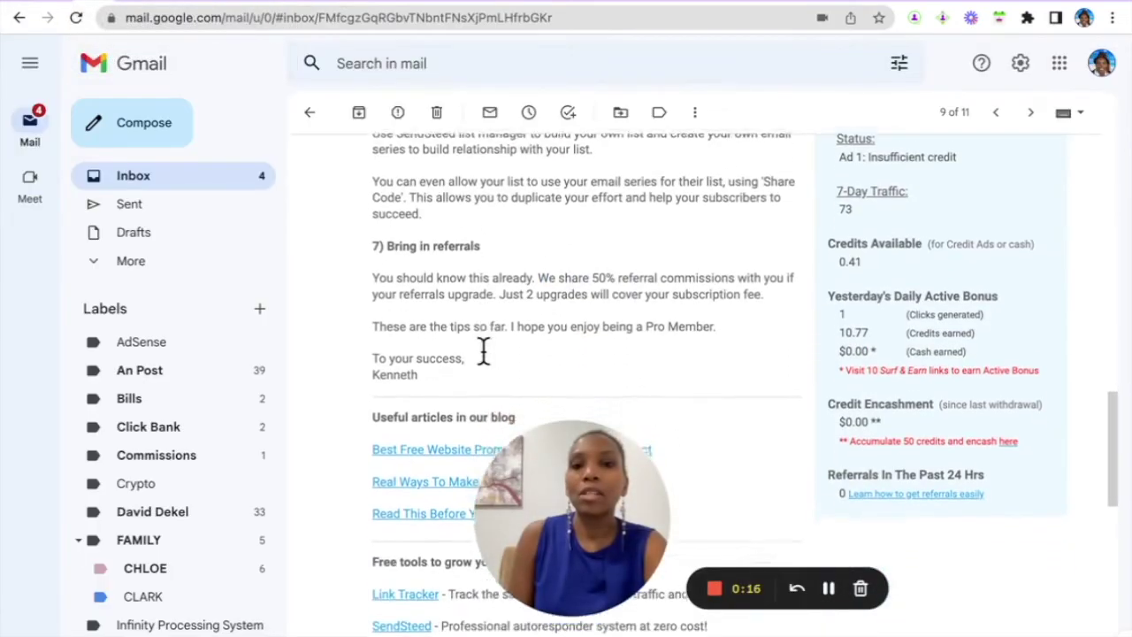
Return the Gmail tips email to its subject line, then switch to the Facebook profile.
{"action": "scroll", "coordinate": [482, 348], "scroll_direction": "down", "scroll_amount": 2}
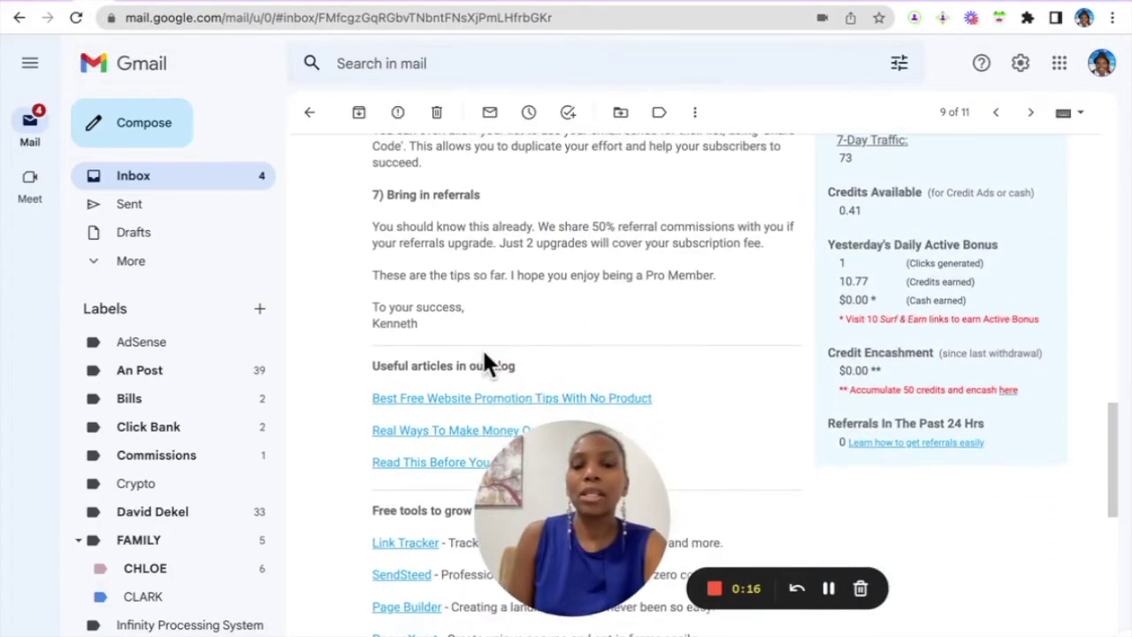
{"action": "scroll", "coordinate": [482, 348], "scroll_direction": "up", "scroll_amount": 10}
{"action": "scroll", "coordinate": [482, 347], "scroll_direction": "up", "scroll_amount": 8}
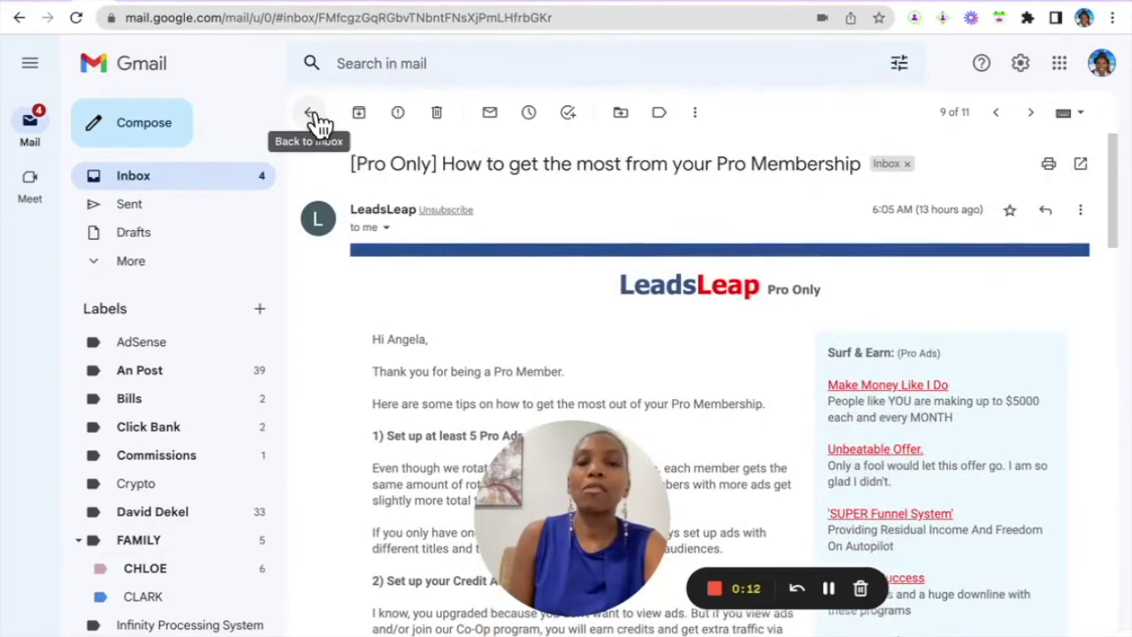
{"action": "left_click", "coordinate": [181, 5]}
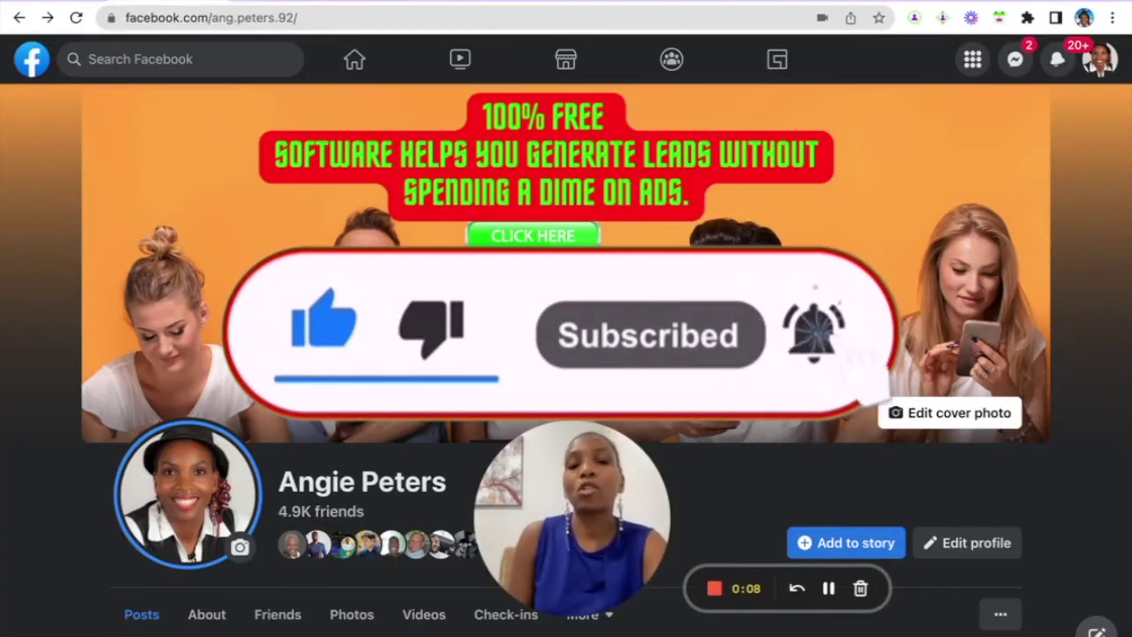